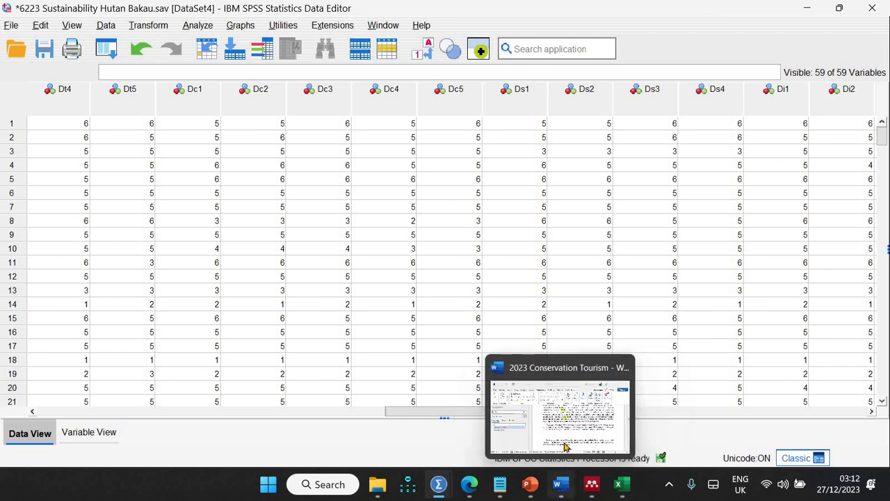
Switch to Word, create a blank document, and enlarge its window and page view to 97% zoom
click(557, 410)
click(27, 59)
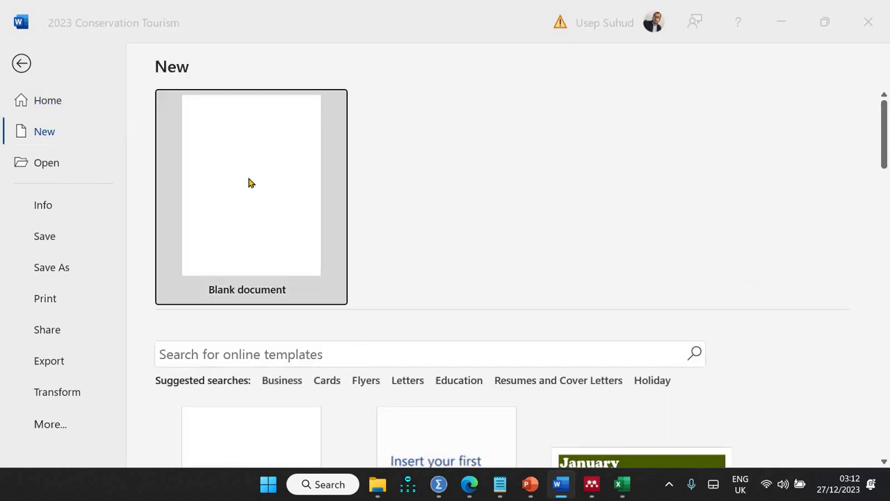
click(248, 181)
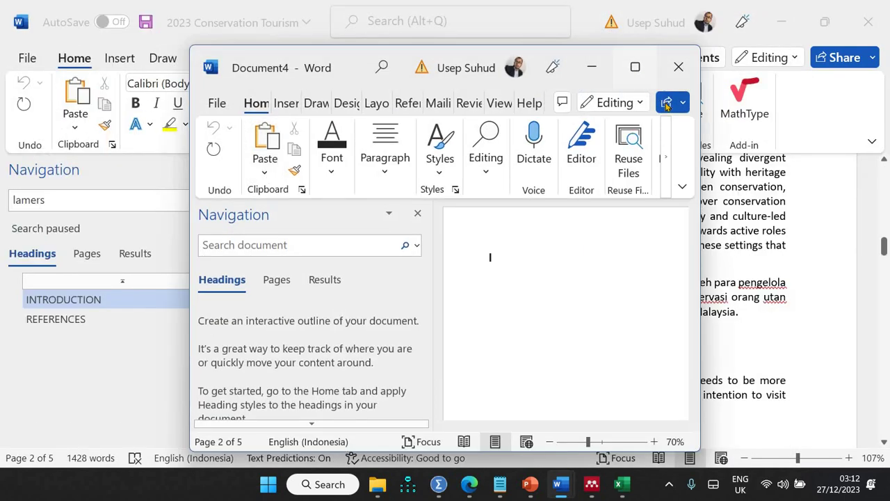
click(635, 67)
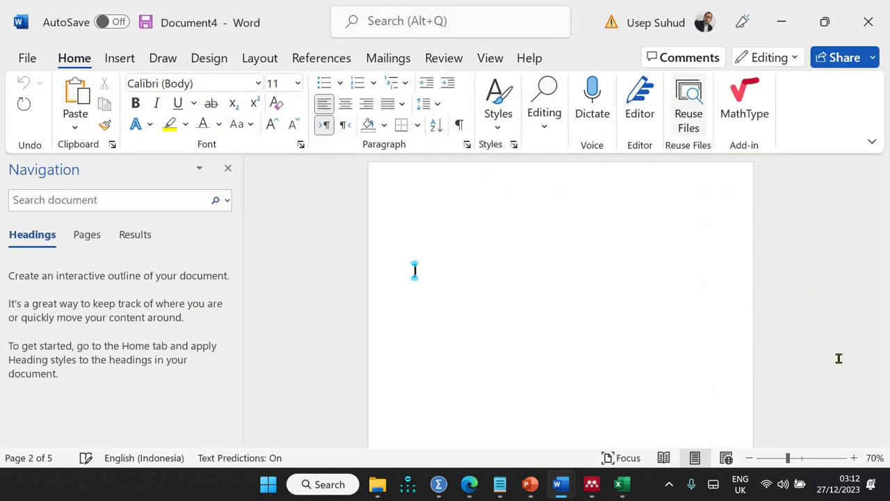
click(802, 458)
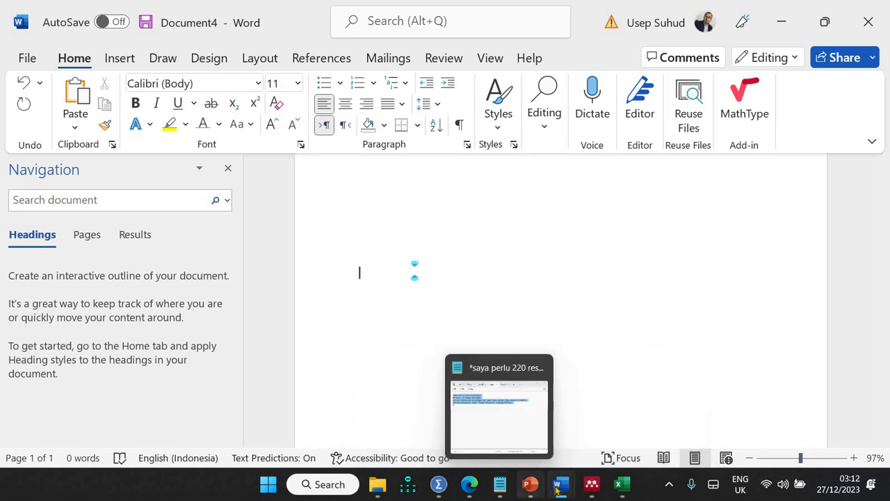
Switch to the SPSS data file and set up a Factor Analysis with all items from Dr1 through Vi5 as variables
mouse_move(557, 489)
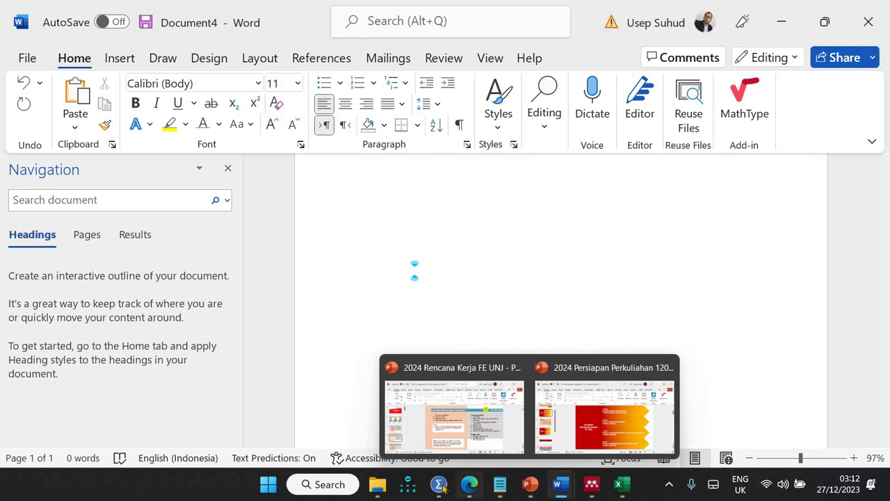
mouse_move(438, 484)
click(756, 410)
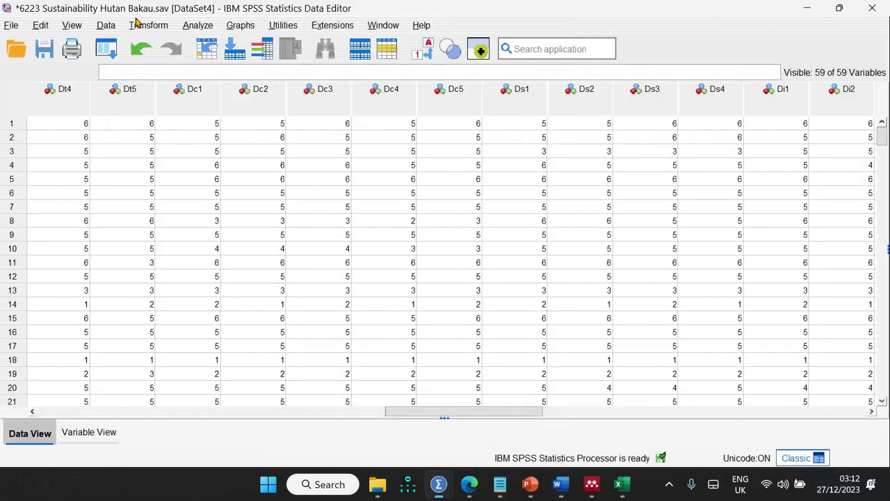
click(189, 26)
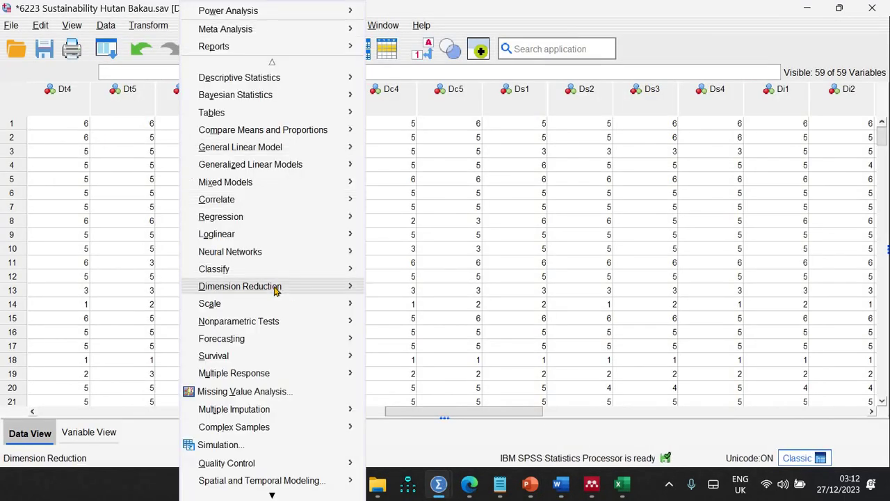
mouse_move(348, 288)
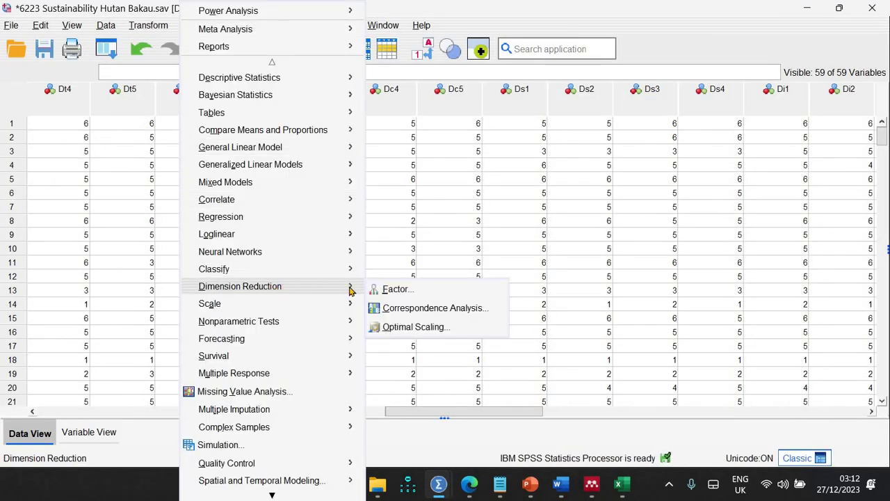
click(390, 290)
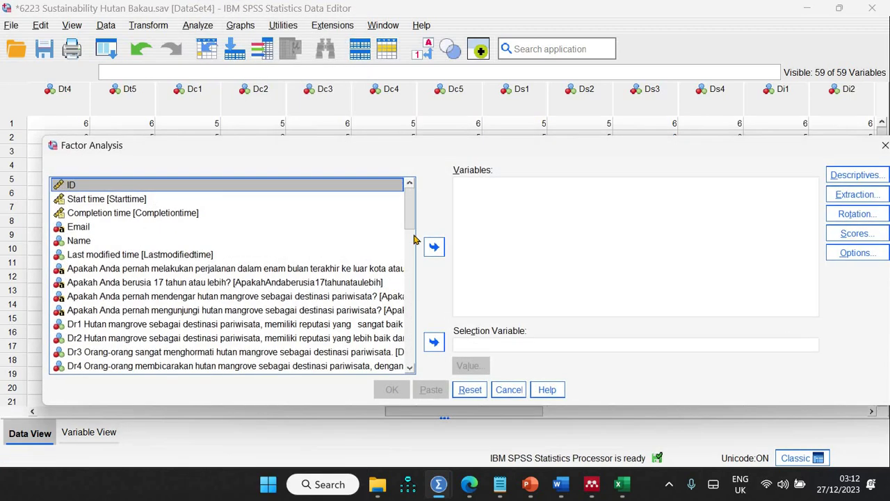
drag(414, 207, 149, 236)
click(150, 236)
drag(411, 229, 413, 347)
shift+click(390, 293)
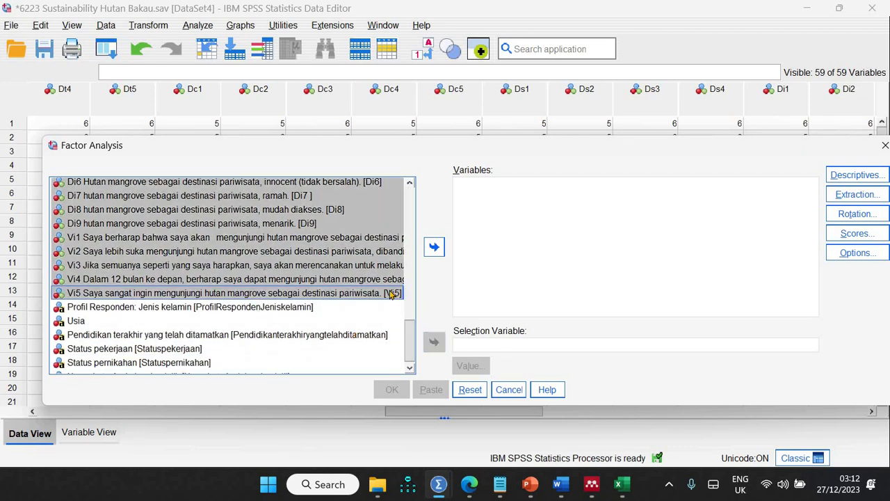
click(433, 248)
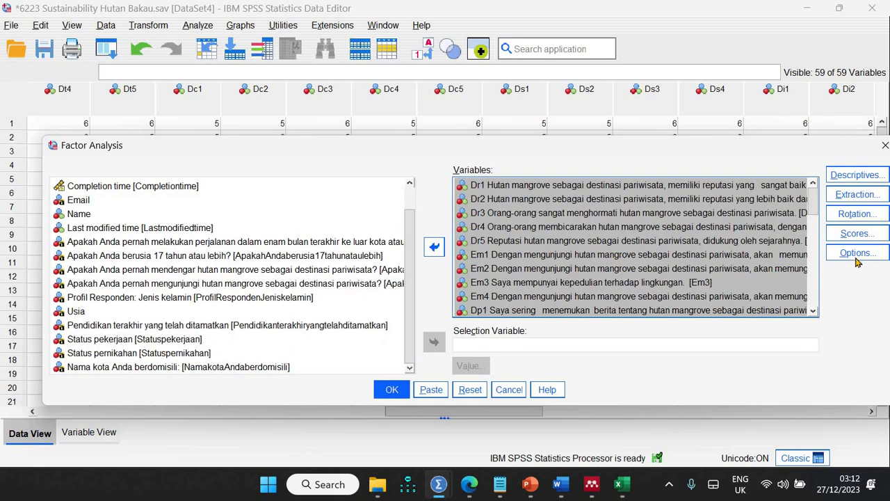
Set the factor analysis coefficients to be sorted by size, with small coefficients suppressed below an absolute value of .4
click(856, 255)
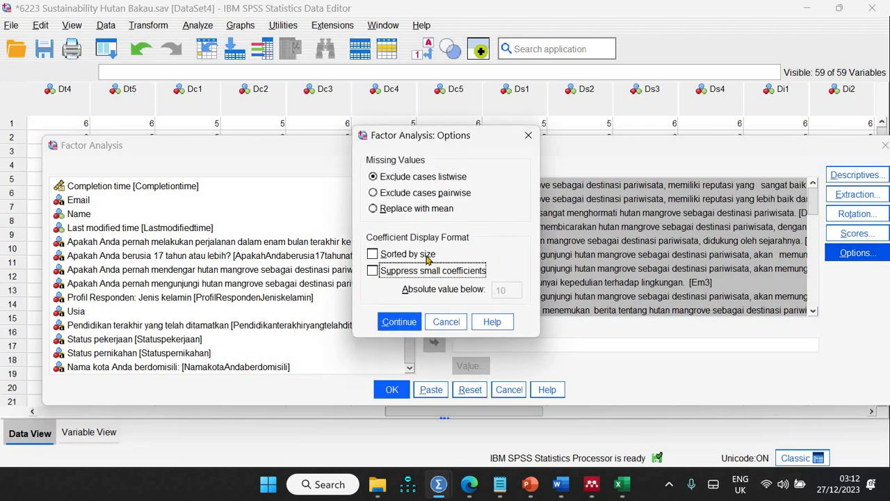
key(space)
key(shift+Tab)
key(space)
double_click(504, 290)
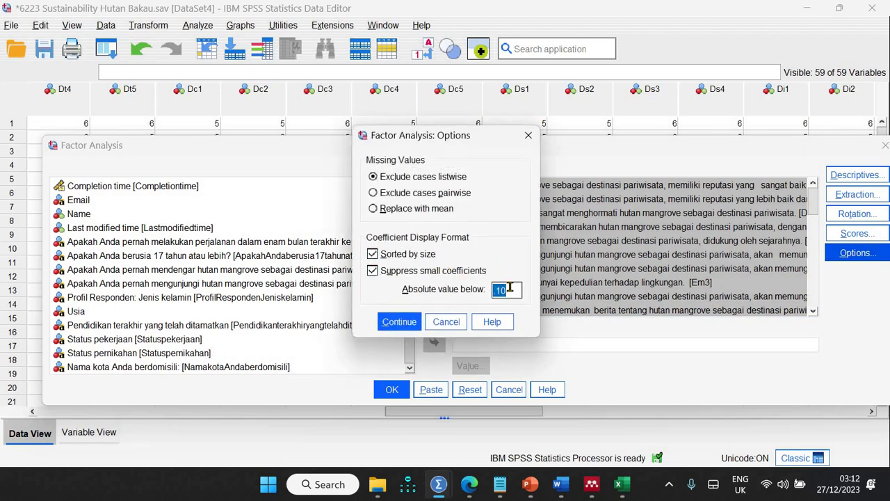
text(.4)
click(408, 323)
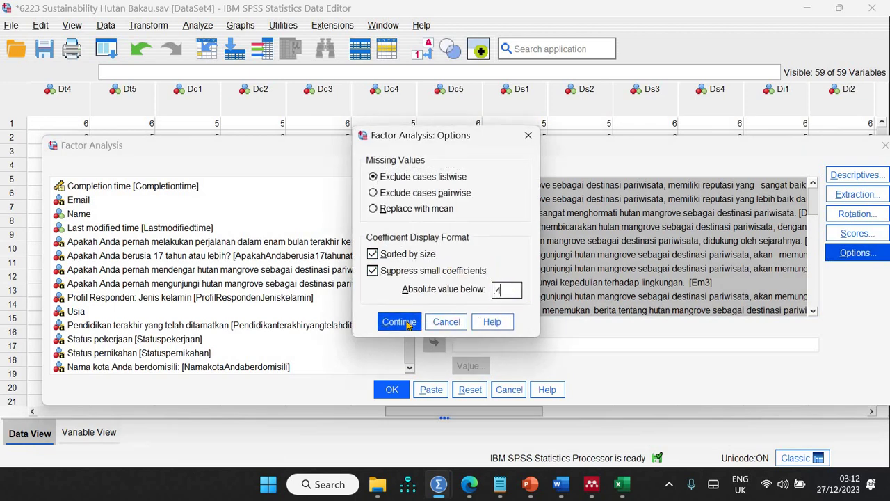
Choose Direct Oblimin rotation with a maximum of 40 iterations for convergence and run the factor analysis
click(856, 213)
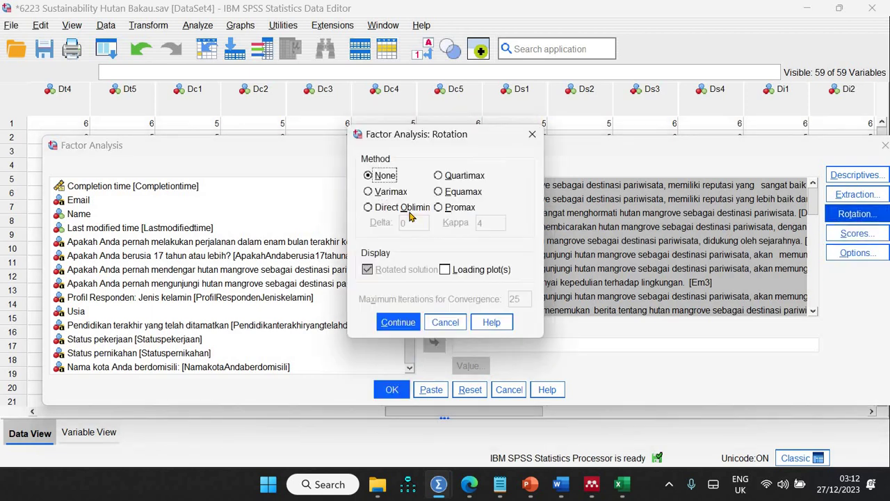
click(409, 208)
drag(526, 298, 512, 298)
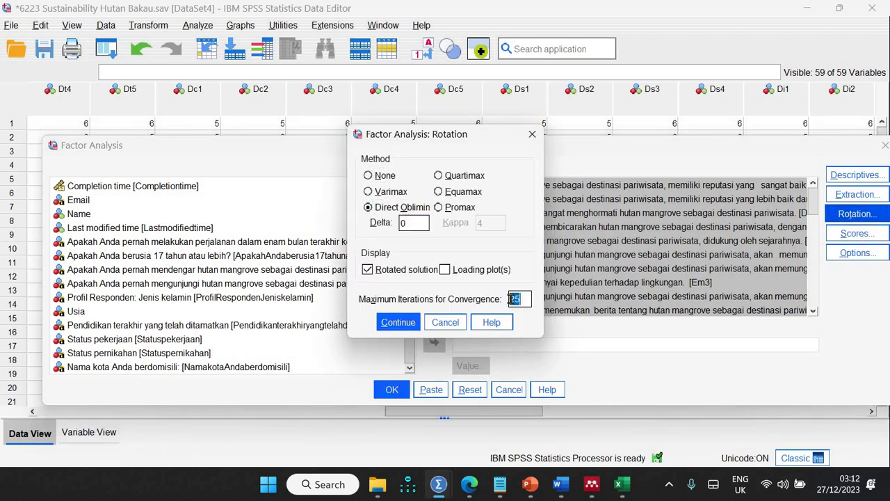
text(40)
click(396, 322)
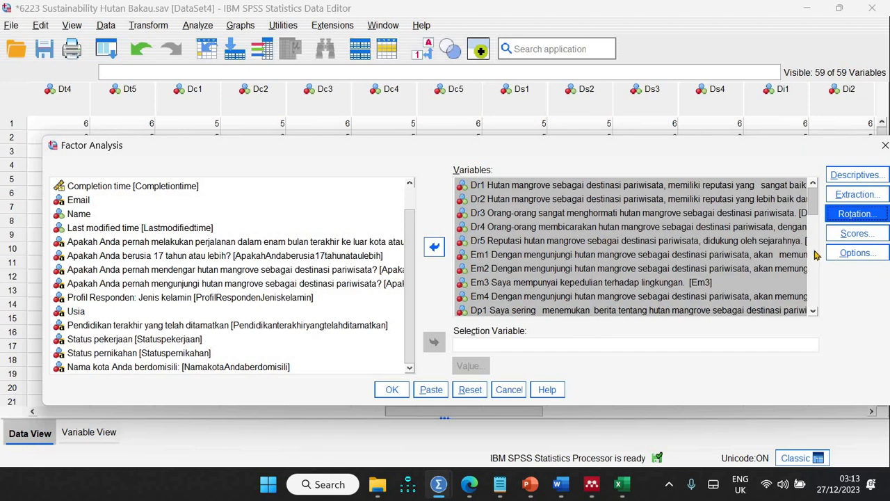
scroll(815, 252, down, 10)
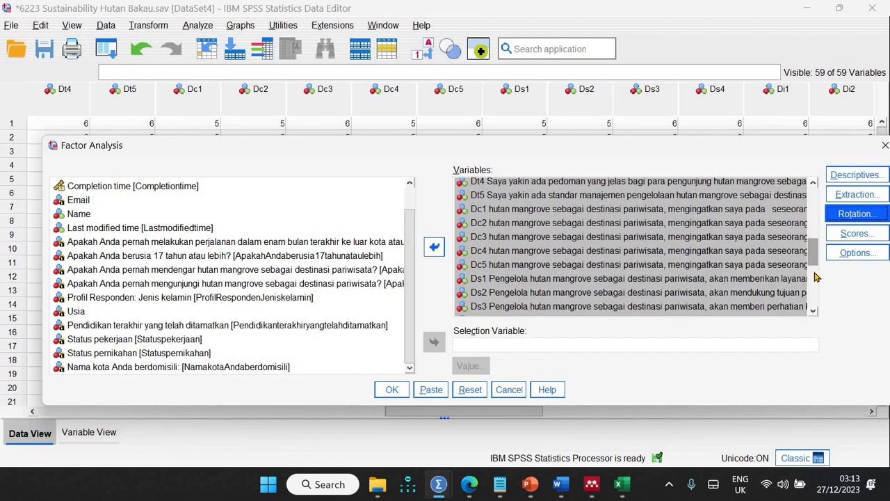
click(391, 390)
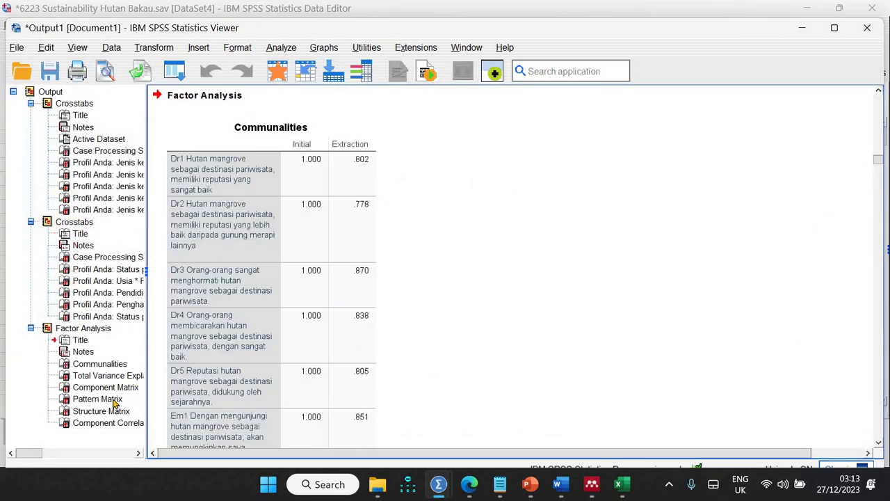
Examine the new factor analysis pattern matrix from its first to its last item, checking how each item loads on the components
click(114, 400)
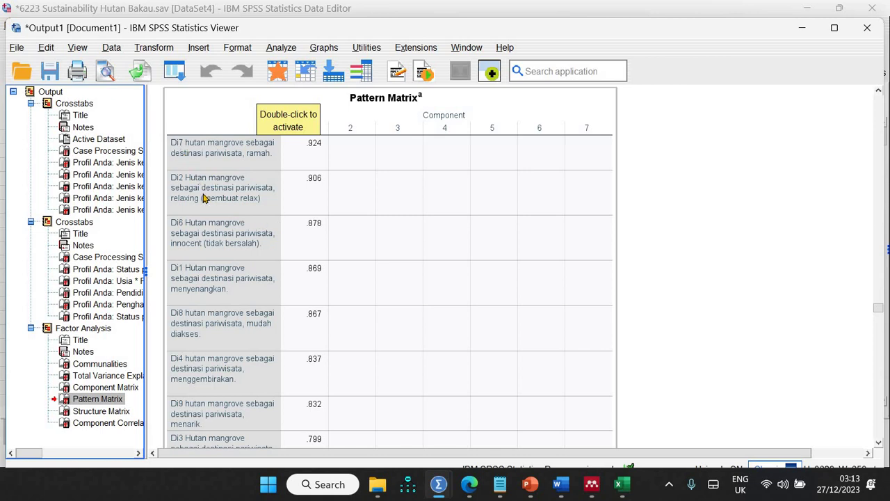
scroll(204, 198, down, 5)
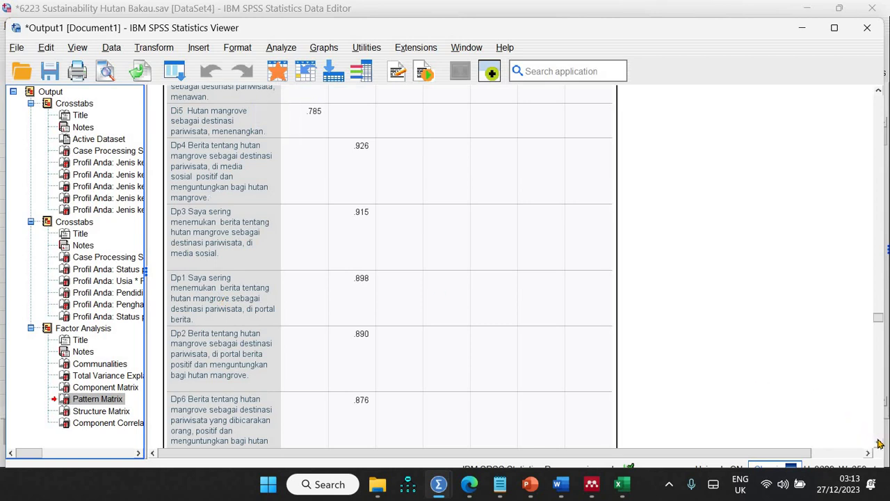
scroll(879, 443, down, 4)
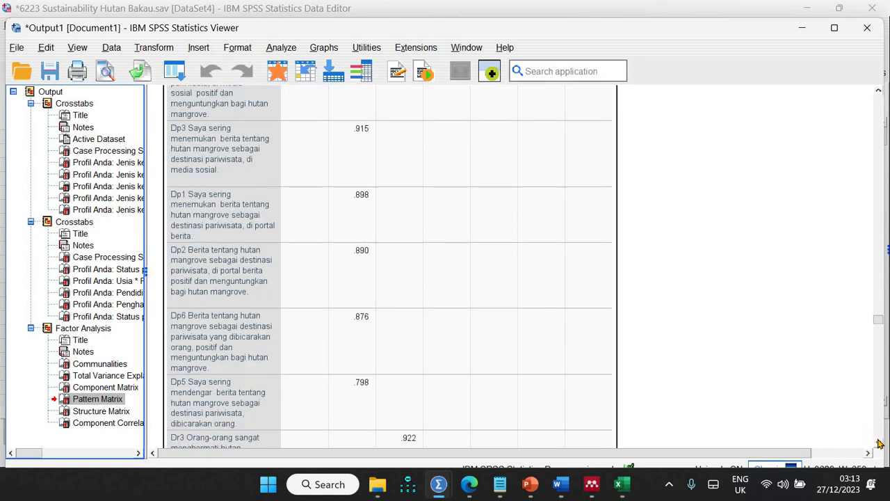
scroll(878, 443, down, 7)
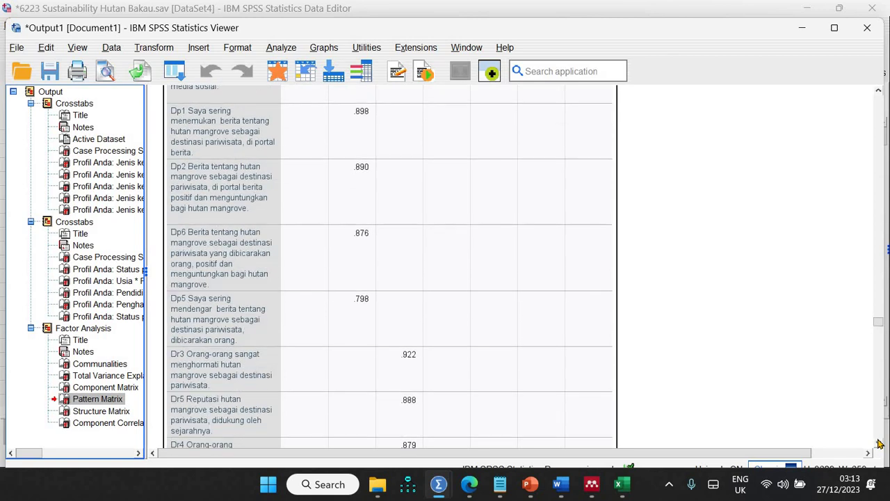
scroll(878, 443, down, 5)
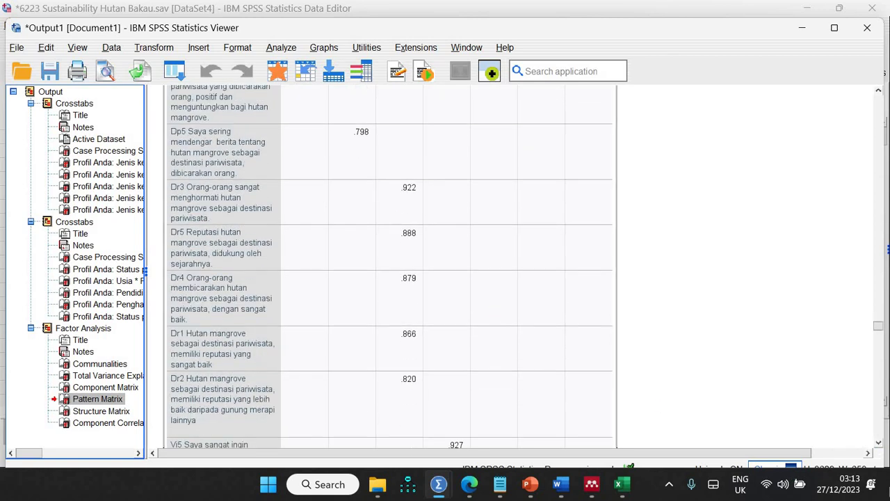
scroll(879, 447, down, 7)
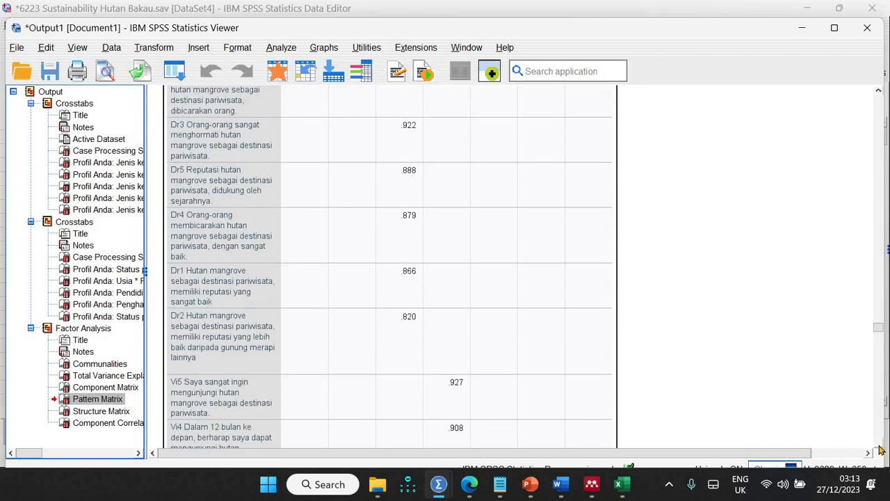
scroll(879, 449, down, 6)
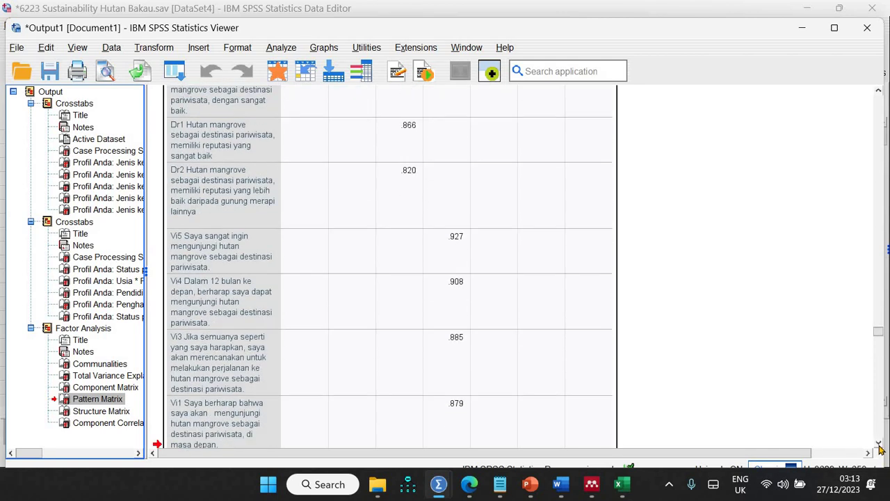
scroll(880, 448, down, 5)
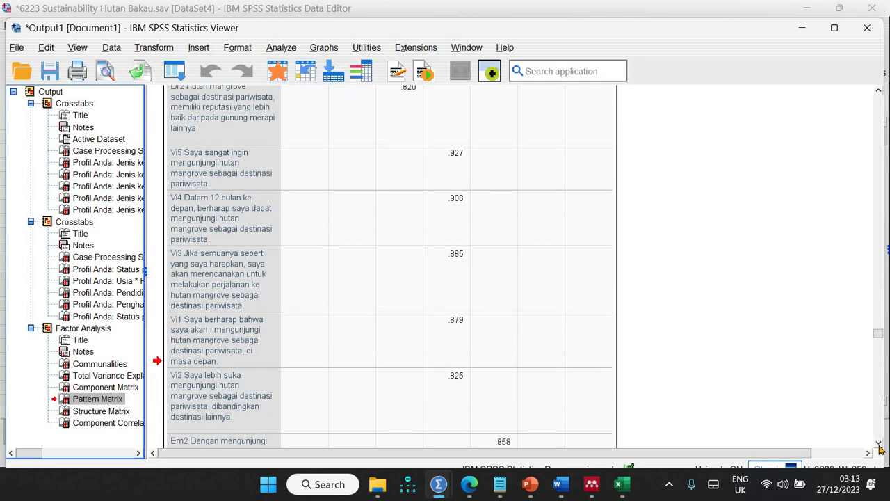
scroll(879, 448, down, 6)
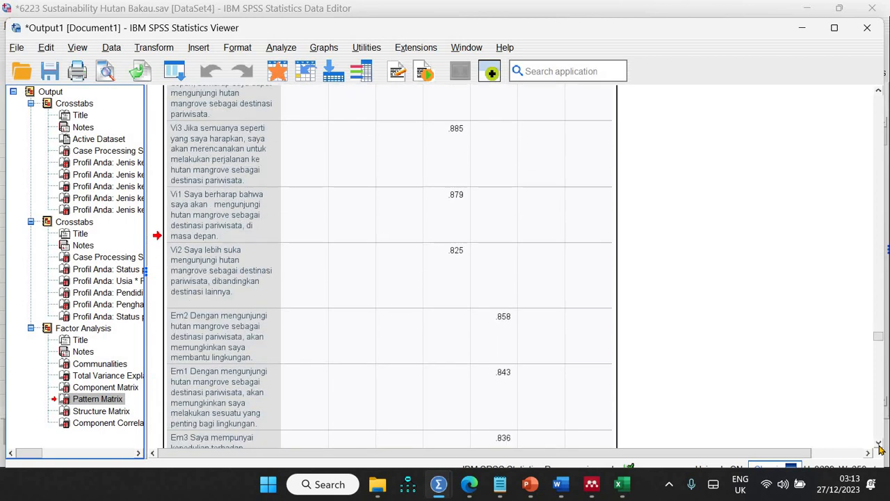
scroll(879, 449, down, 1)
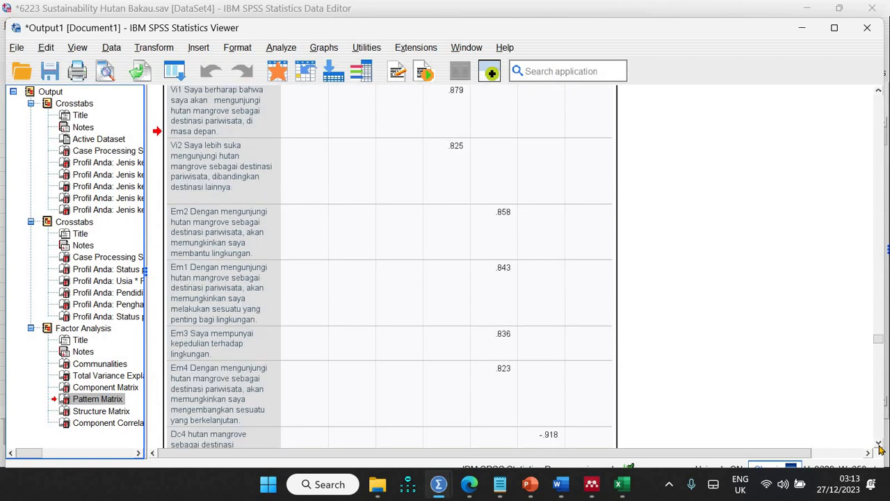
scroll(879, 449, down, 5)
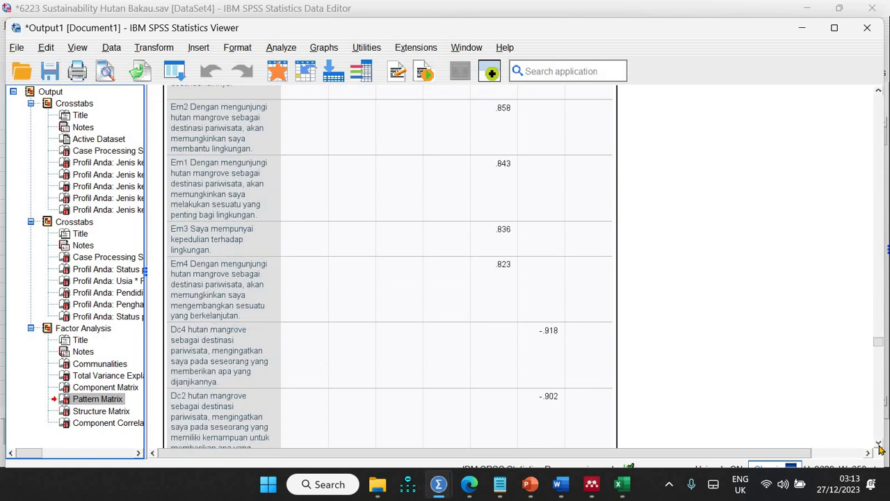
scroll(879, 448, down, 6)
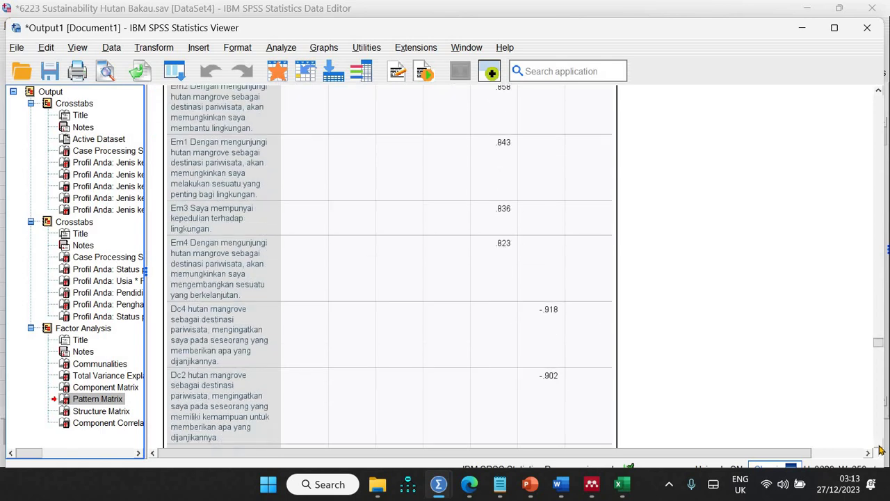
scroll(879, 449, down, 2)
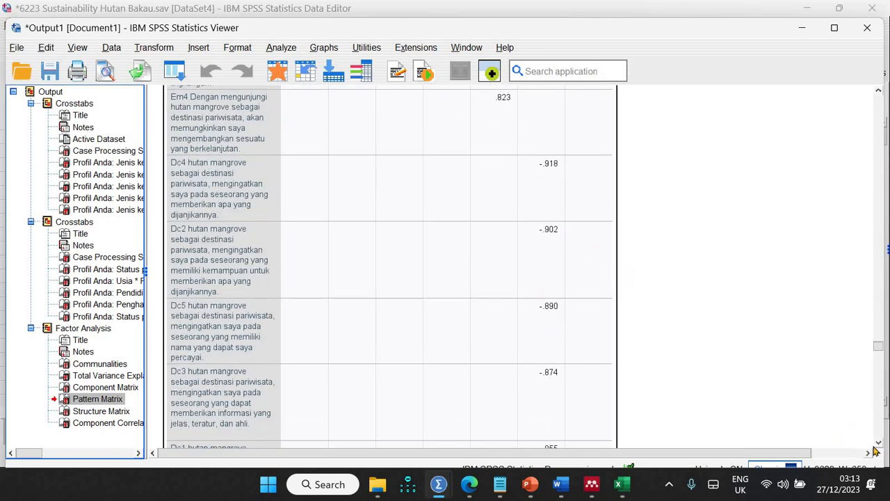
scroll(877, 447, down, 3)
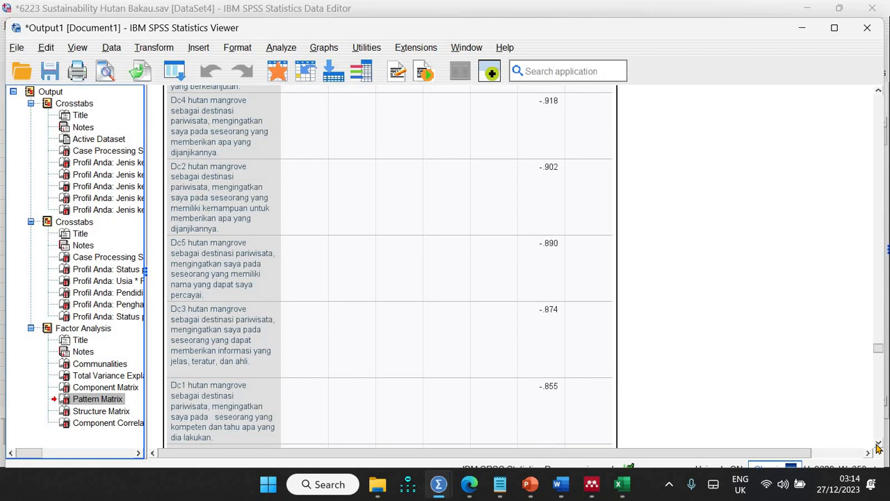
scroll(878, 447, down, 3)
scroll(877, 447, down, 4)
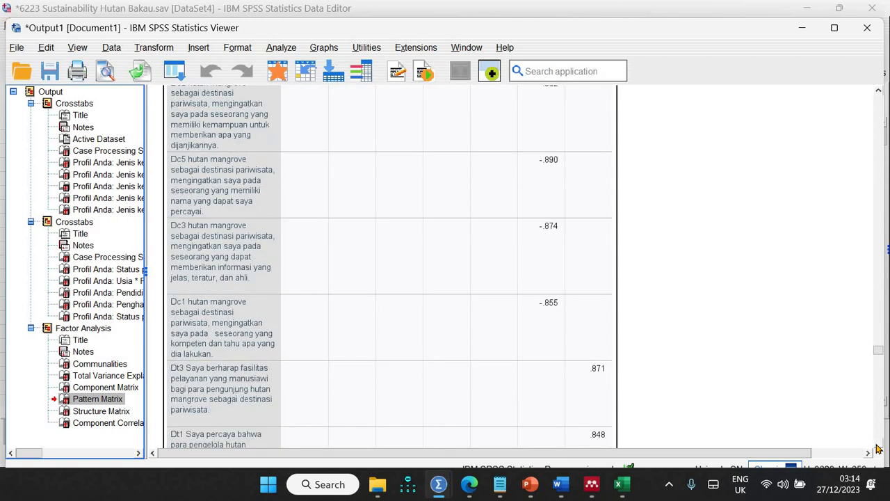
scroll(877, 447, down, 5)
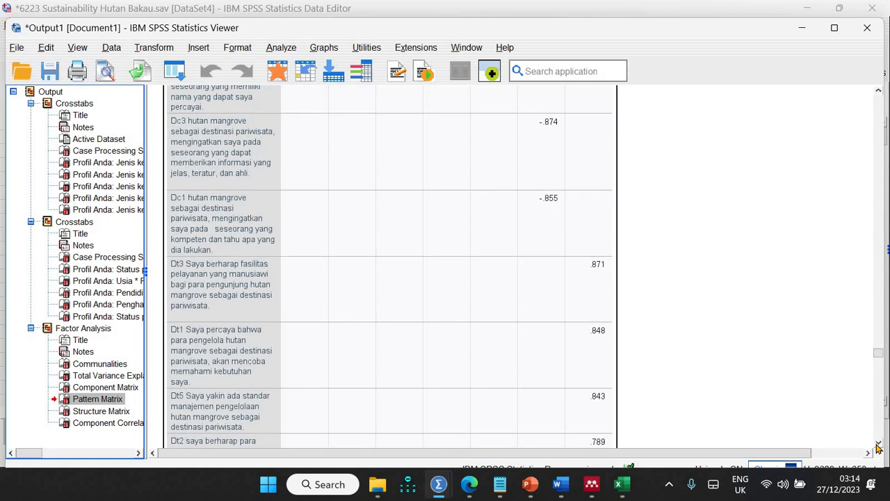
scroll(877, 447, down, 3)
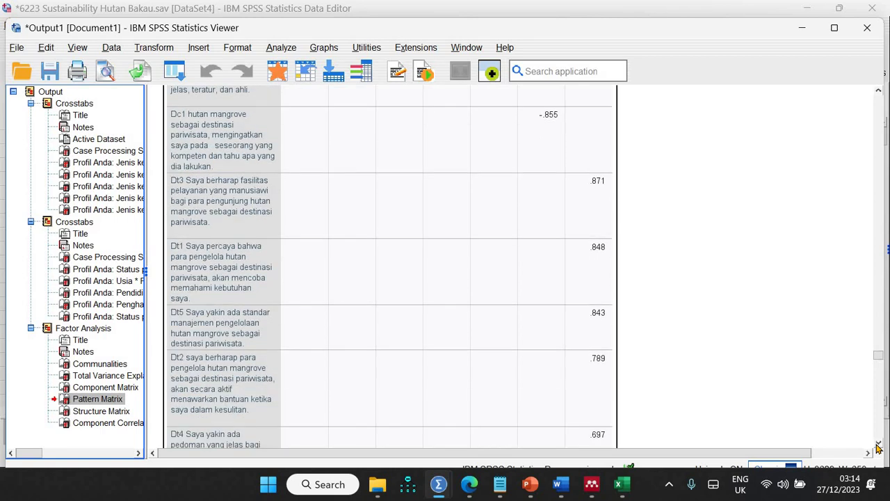
scroll(877, 447, down, 2)
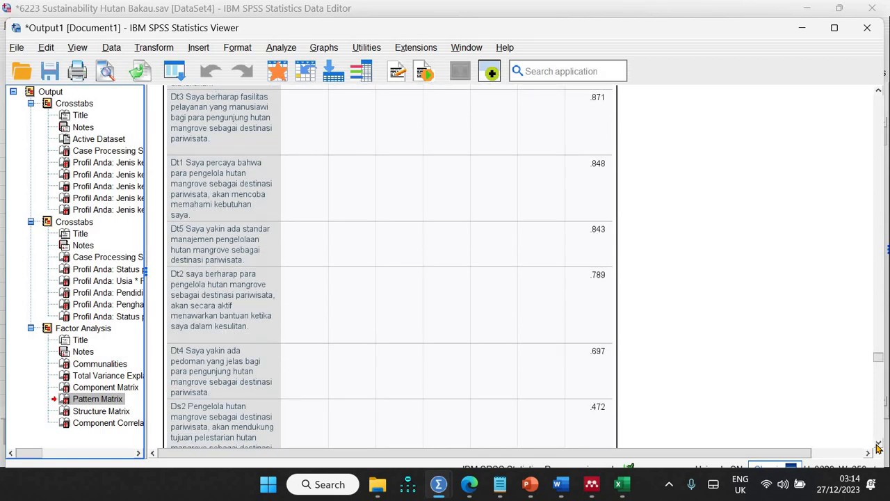
scroll(878, 447, down, 2)
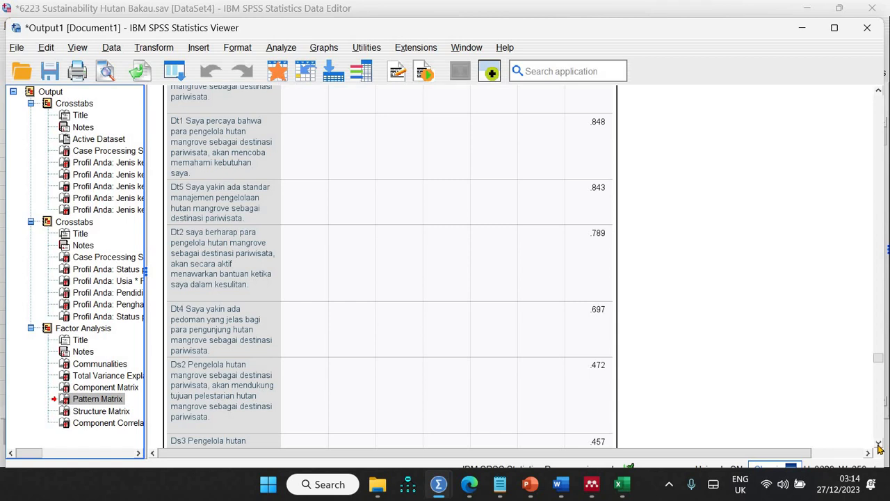
scroll(878, 447, down, 4)
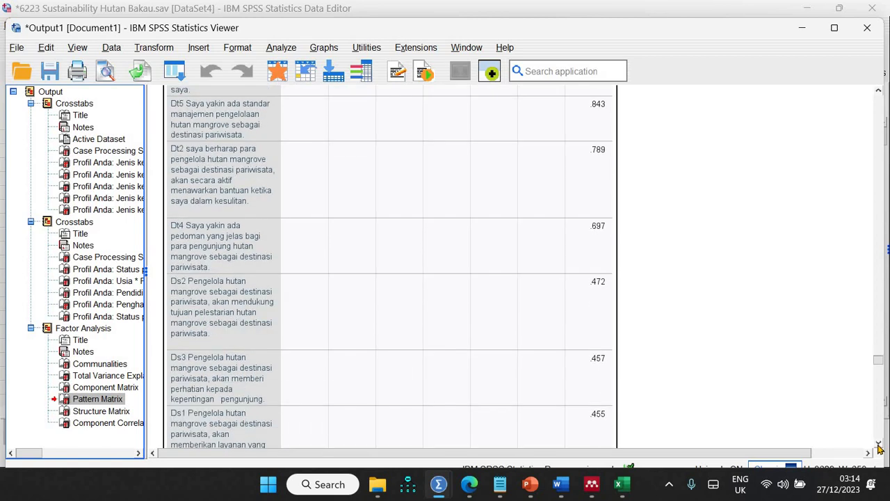
scroll(878, 447, down, 5)
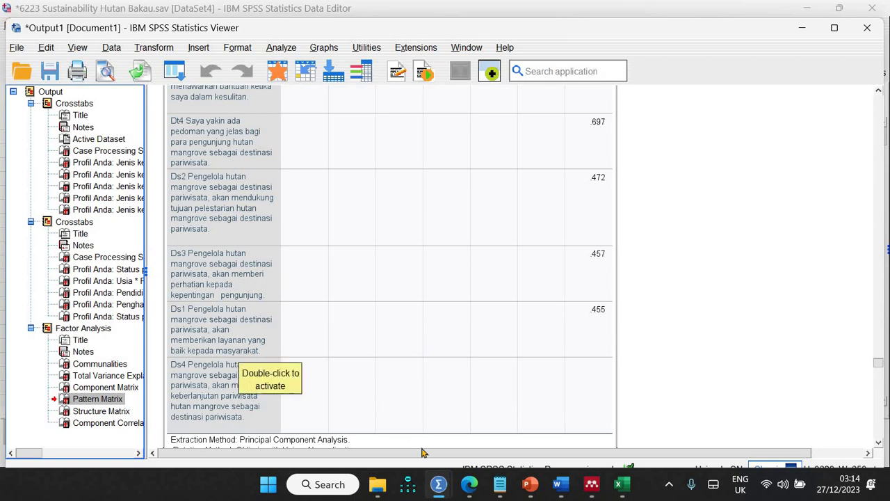
Re-examine the loadings of the Dt and Ds items at the end of the pattern matrix, down to the table's footnotes
mouse_move(469, 484)
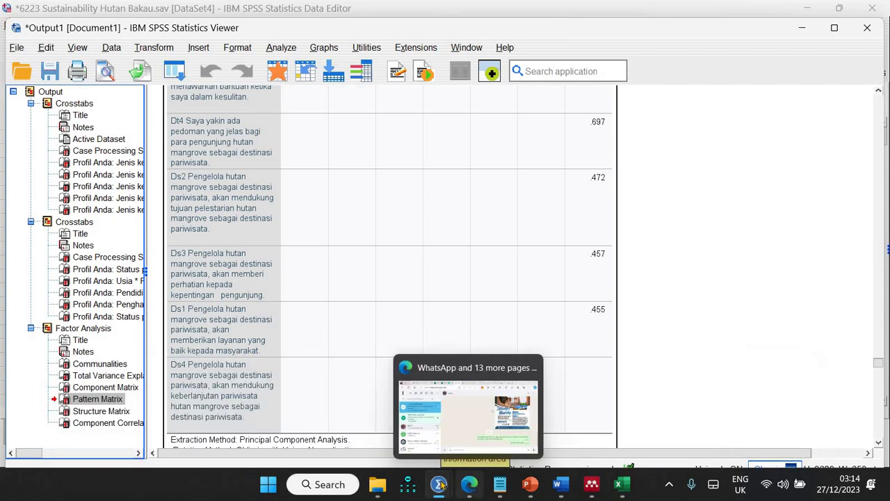
mouse_move(442, 485)
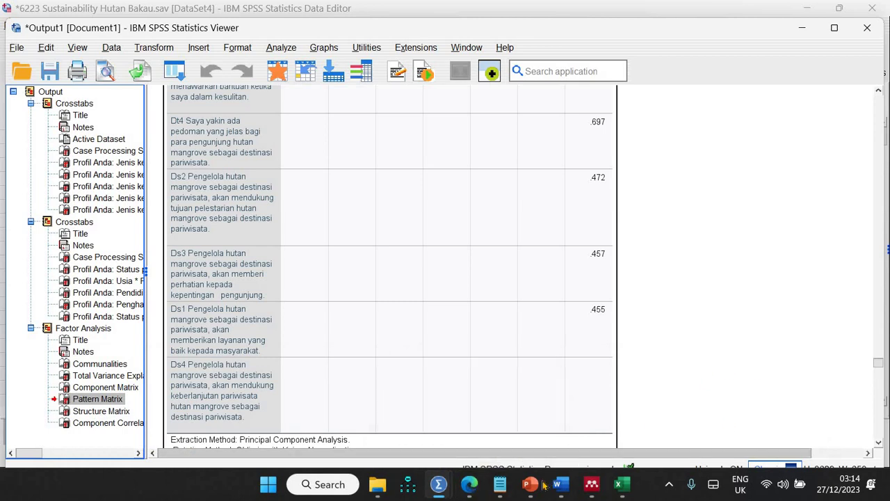
mouse_move(615, 487)
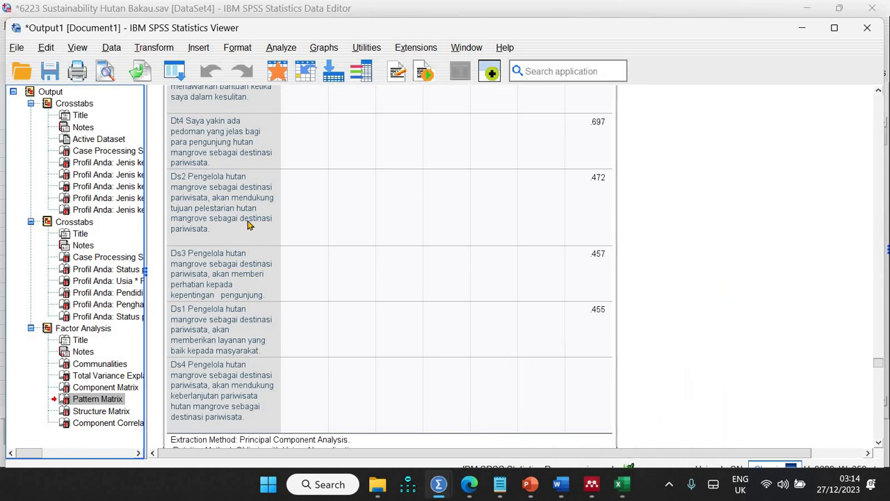
scroll(249, 225, up, 5)
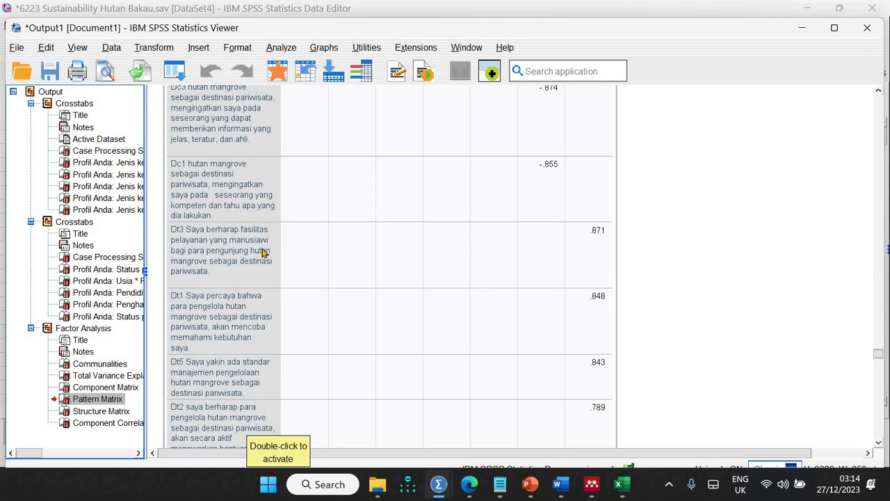
scroll(261, 272, down, 5)
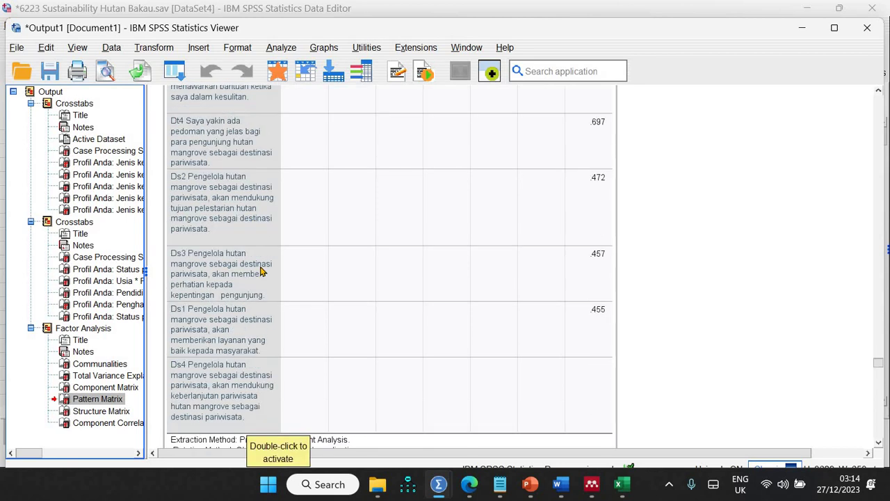
scroll(263, 270, down, 5)
scroll(264, 268, up, 5)
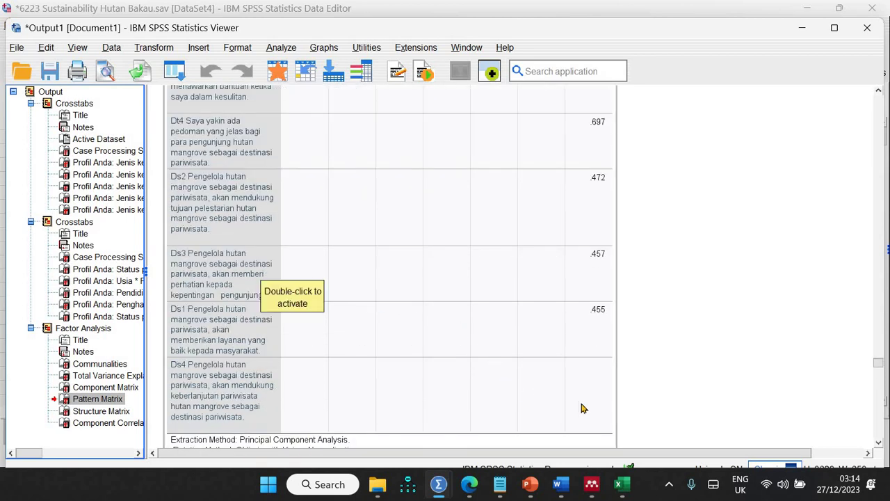
click(878, 444)
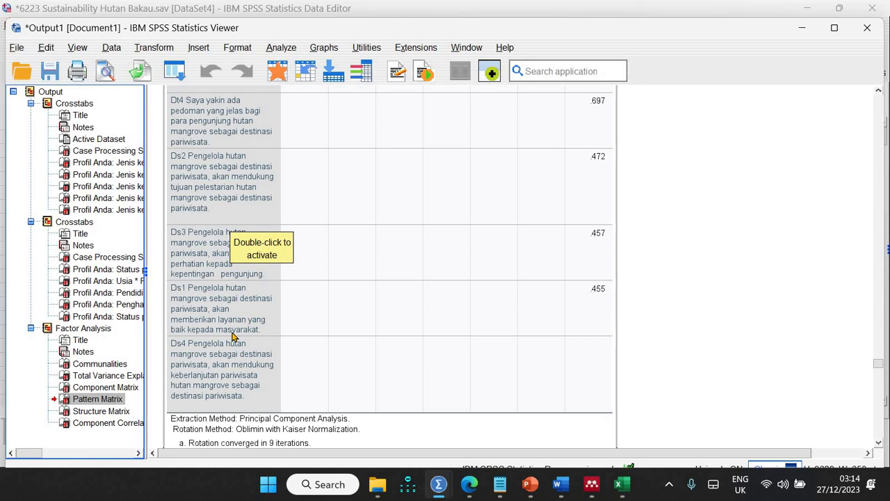
Reopen the Factor Analysis setup and remove all items from its variables list
click(281, 47)
mouse_move(434, 286)
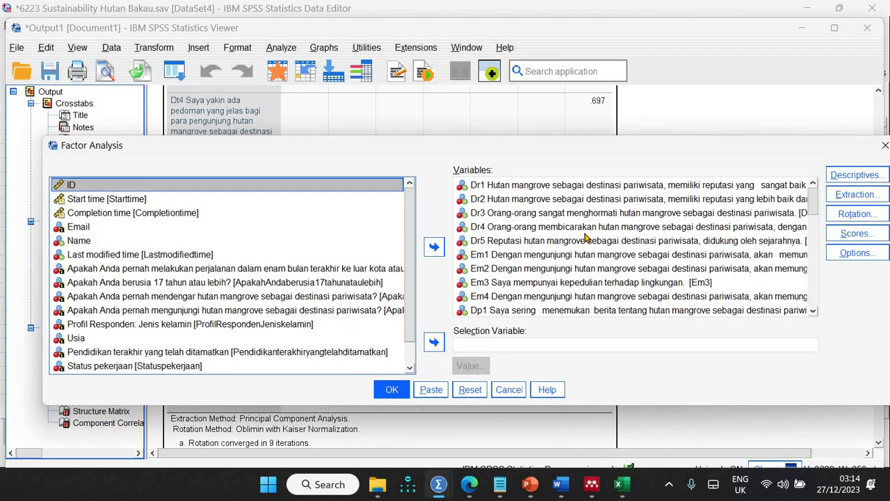
click(585, 234)
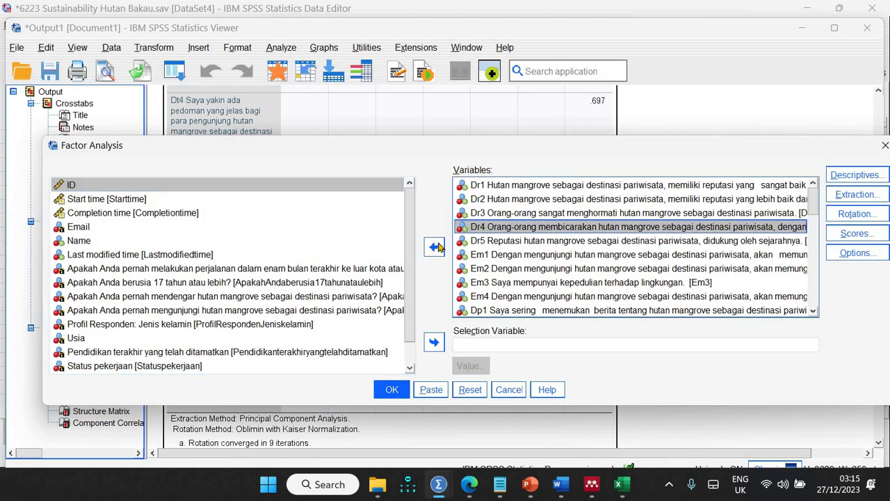
key(ctrl+a)
click(434, 246)
Add only the items Dr1 through Dr5 as the factor analysis variables
drag(416, 210, 419, 292)
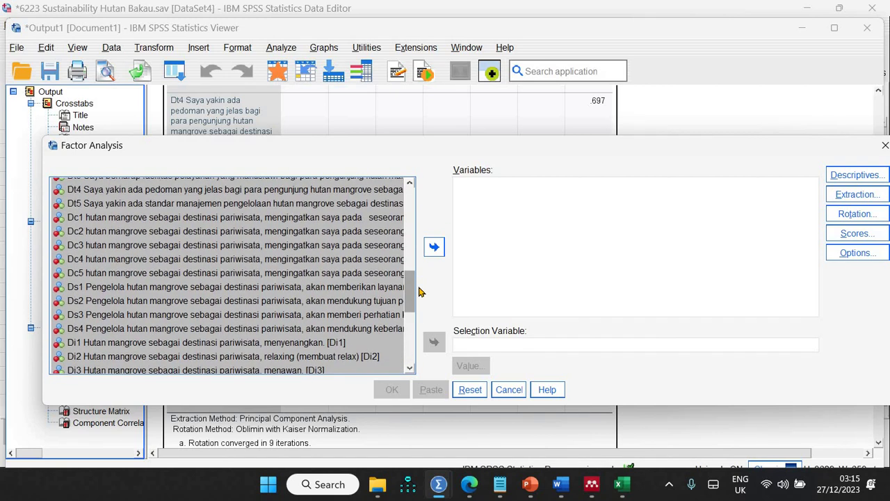
scroll(207, 221, up, 6)
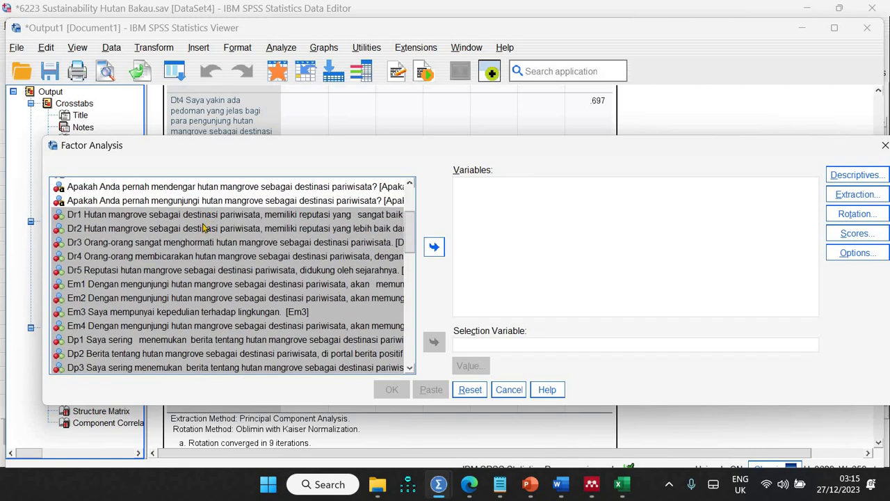
click(201, 216)
shift+click(142, 271)
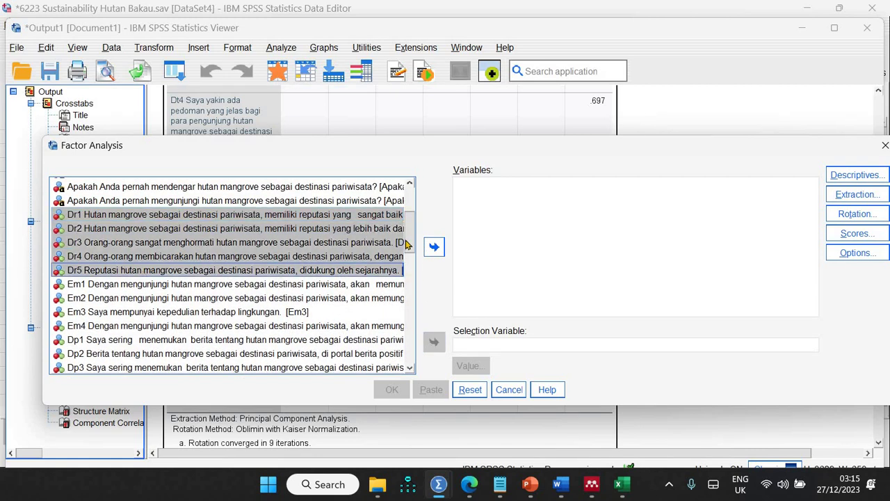
click(434, 246)
Set the rotation's maximum iterations for convergence to 25, keeping Direct Oblimin, and run the factor analysis on Dr1 to Dr5
click(855, 253)
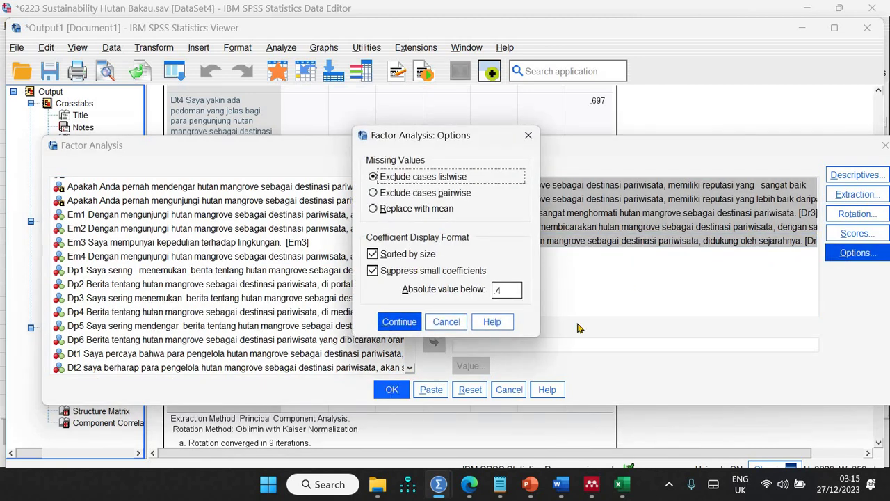
key(Return)
click(854, 213)
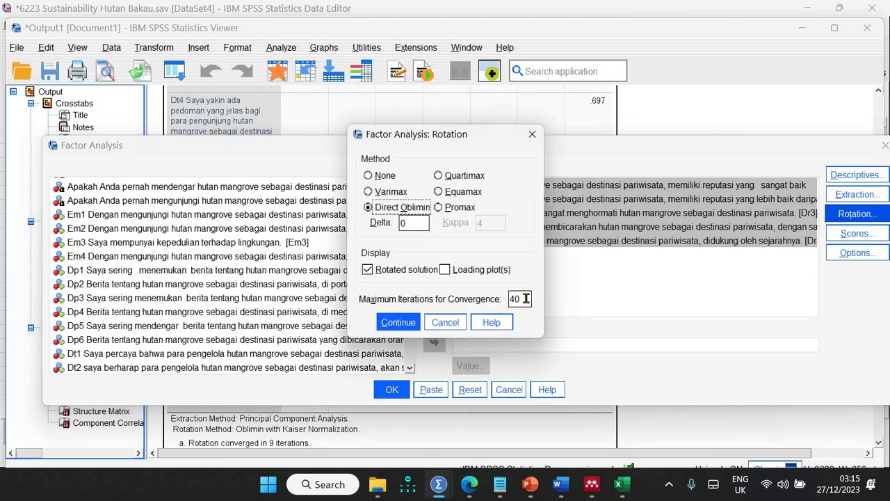
double_click(526, 299)
text(25)
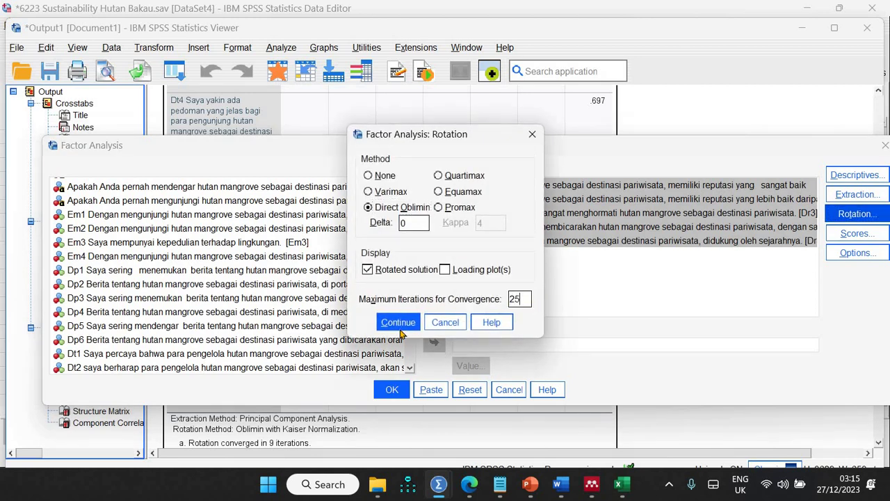
click(396, 322)
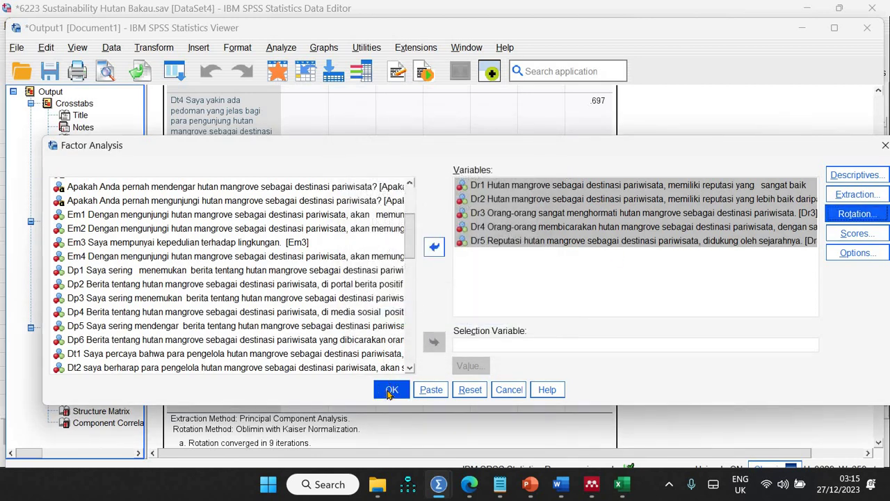
key(Return)
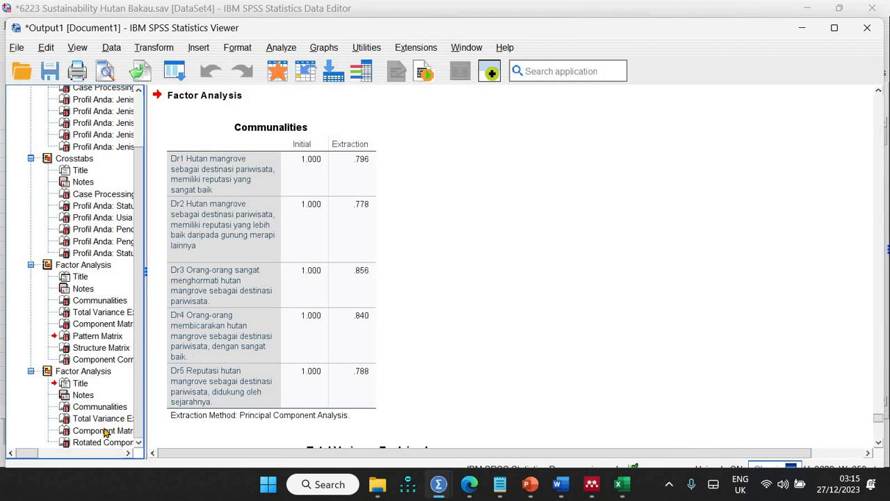
Copy the Component Matrix of the Dr items from the output and paste it into the blank Word document Document4
click(105, 430)
right_click(225, 219)
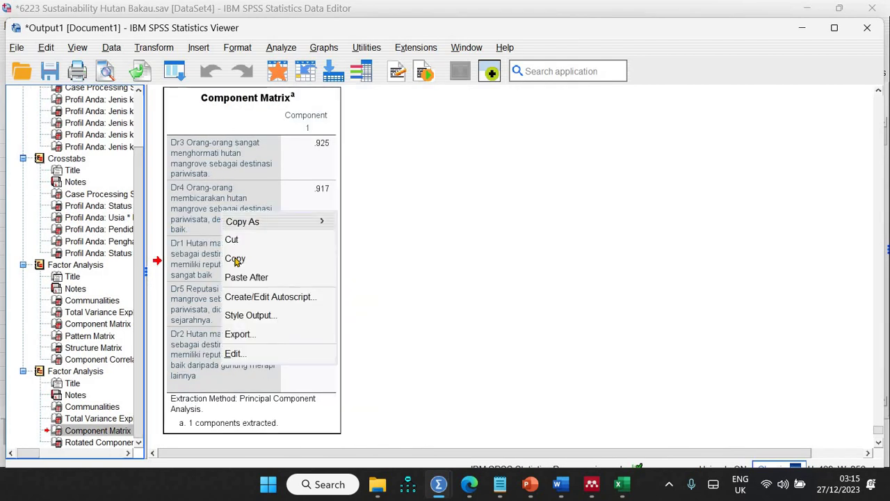
click(226, 258)
mouse_move(565, 487)
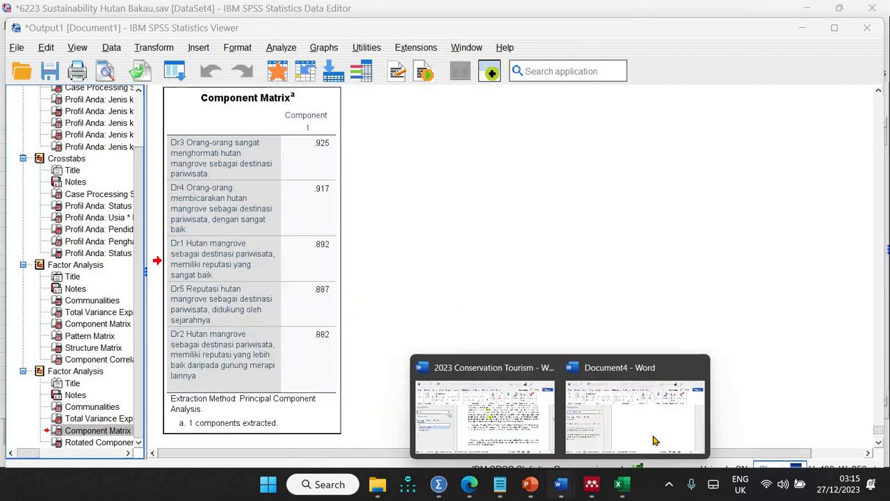
click(640, 418)
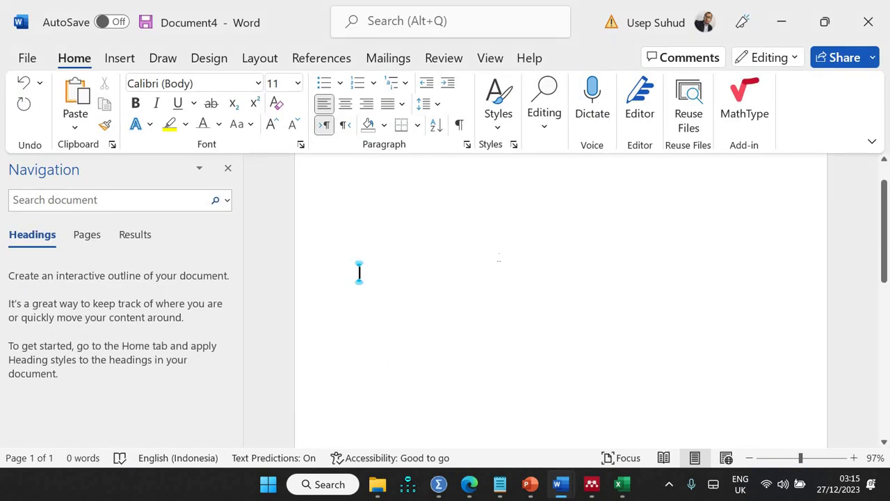
key(ctrl+v)
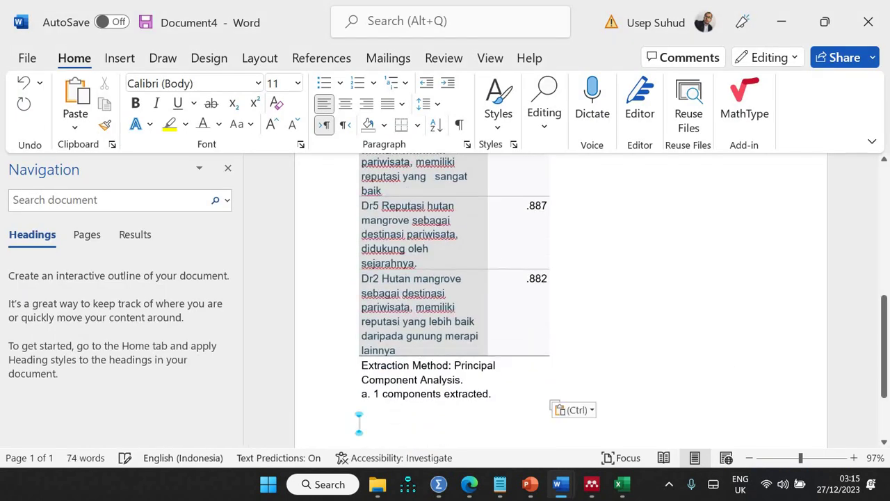
Return to the mangrove dataset in SPSS, reopen the Factor Analysis setup and remove all Dr items from the analysis variables
mouse_move(467, 490)
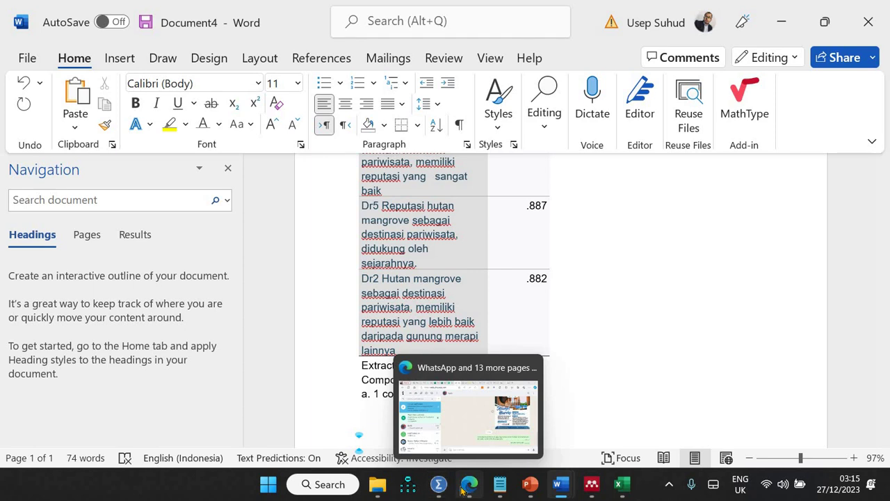
mouse_move(438, 490)
click(730, 400)
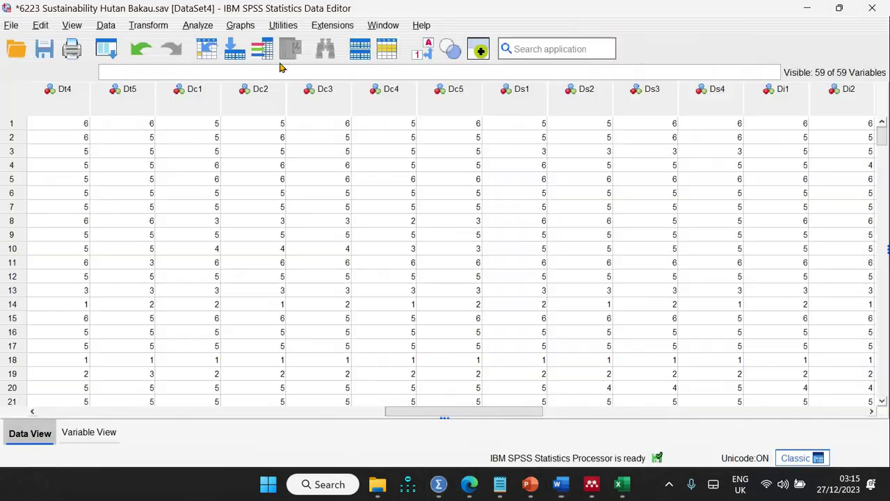
click(197, 25)
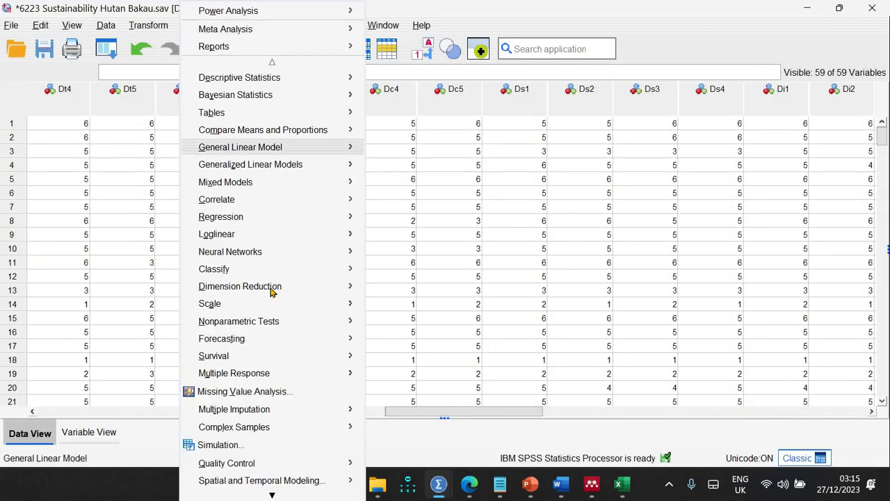
mouse_move(347, 284)
click(393, 290)
click(586, 226)
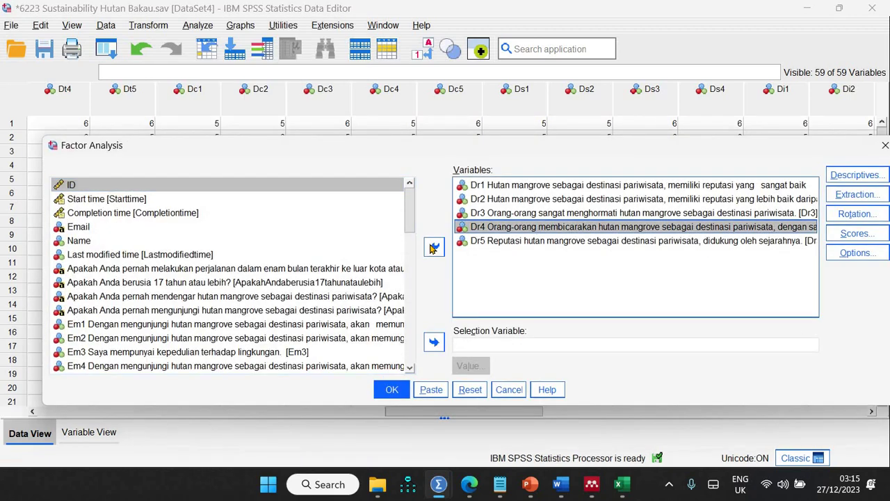
key(ctrl+a)
click(434, 246)
Add items Em1 through Em4 as the factor analysis variables and run the analysis
scroll(209, 229, down, 4)
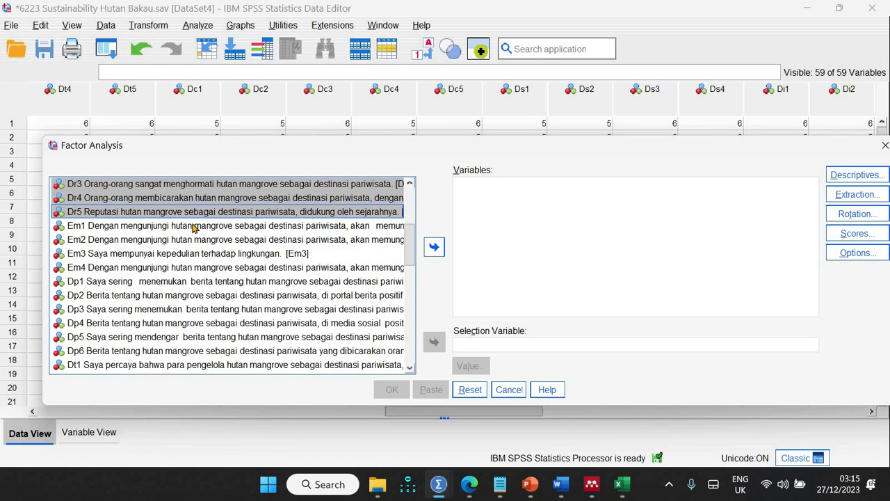
click(159, 226)
shift+click(384, 267)
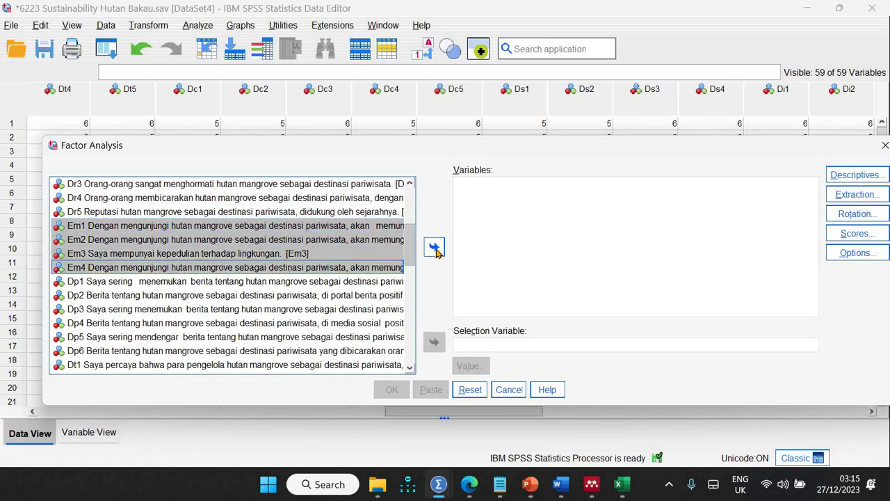
click(434, 246)
click(400, 394)
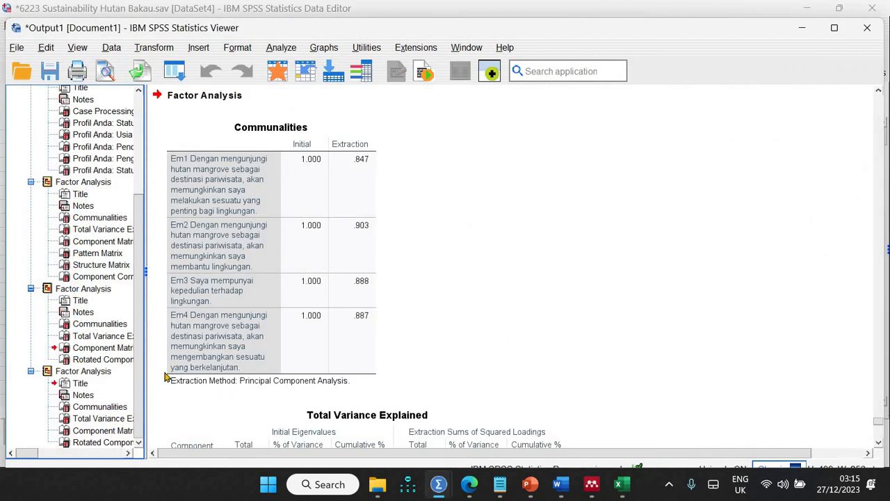
Copy the Component Matrix of the Em items and paste it below the Dr table in Word's Document4
right_click(243, 174)
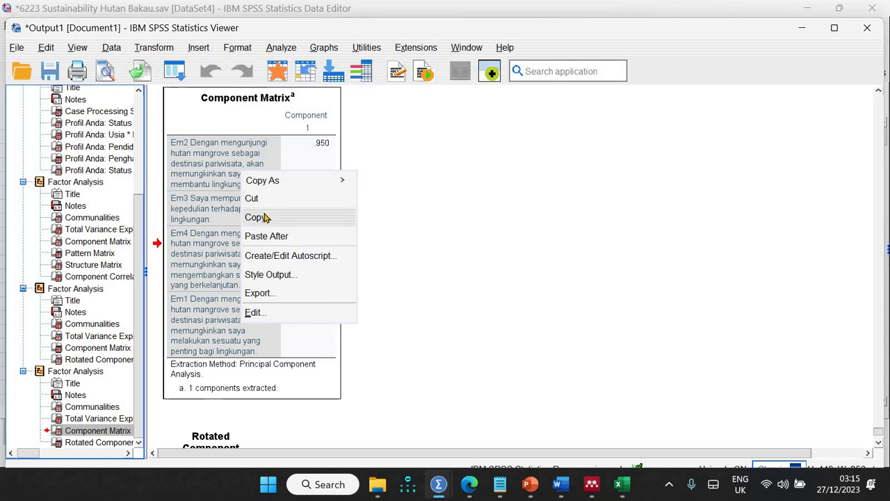
mouse_move(562, 484)
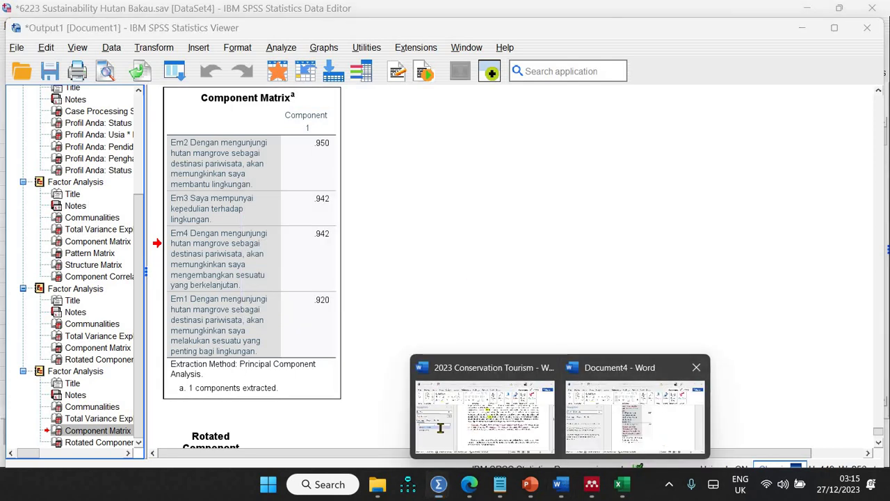
click(664, 440)
key(ctrl+v)
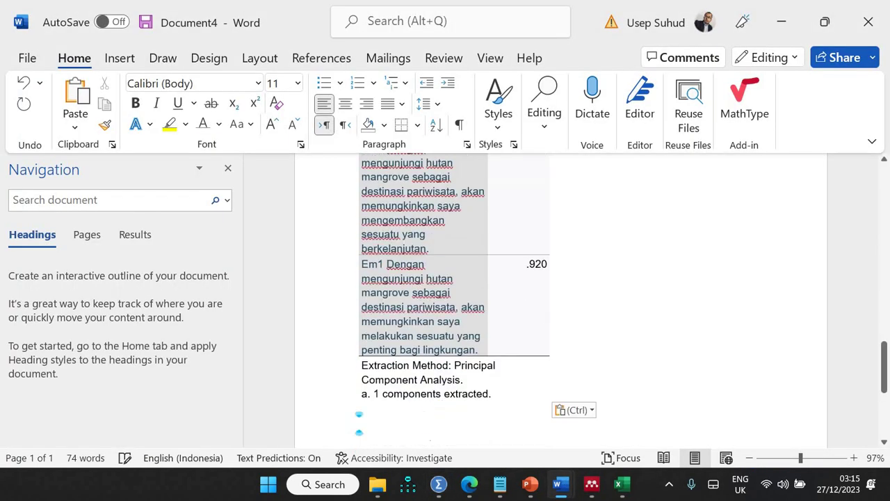
Switch back to the SPSS mangrove dataset, reopen the Factor Analysis setup and clear the Em items from the analysis variables
mouse_move(438, 484)
click(730, 410)
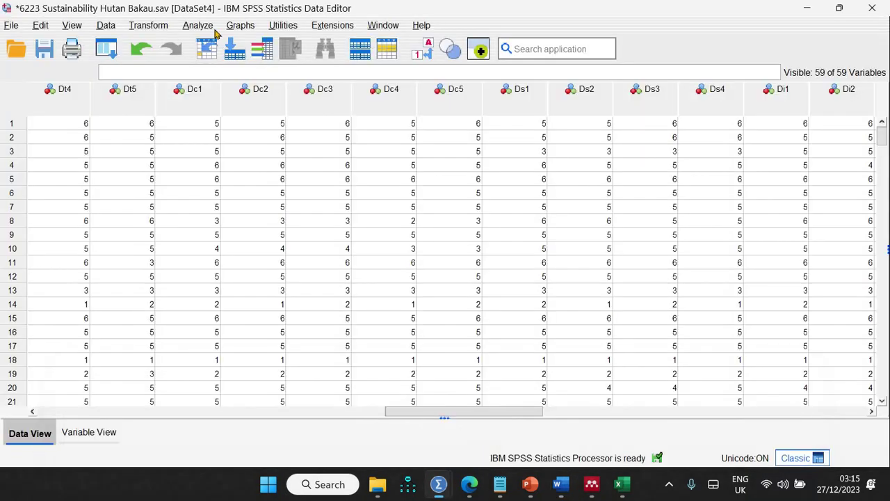
click(198, 25)
mouse_move(302, 286)
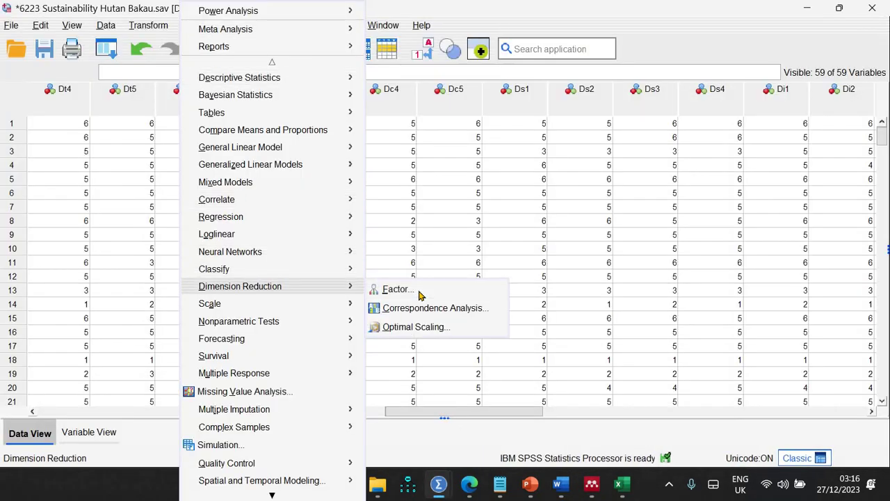
click(396, 289)
click(529, 212)
key(ctrl+a)
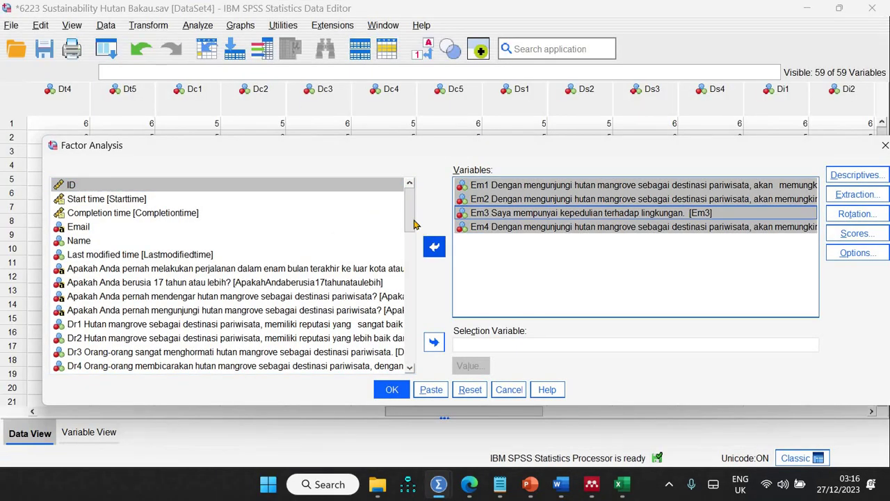
click(434, 246)
Add items Dp1 through Dp6 as the factor analysis variables and run the analysis
scroll(414, 257, down, 5)
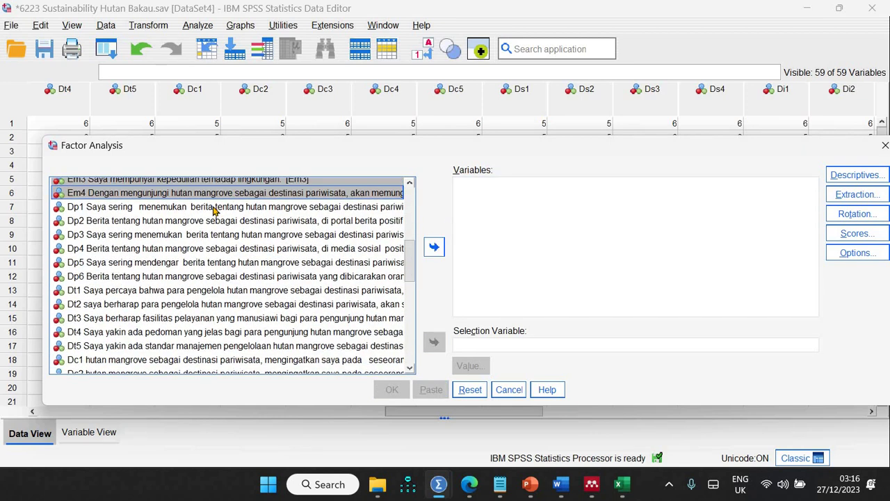
click(214, 207)
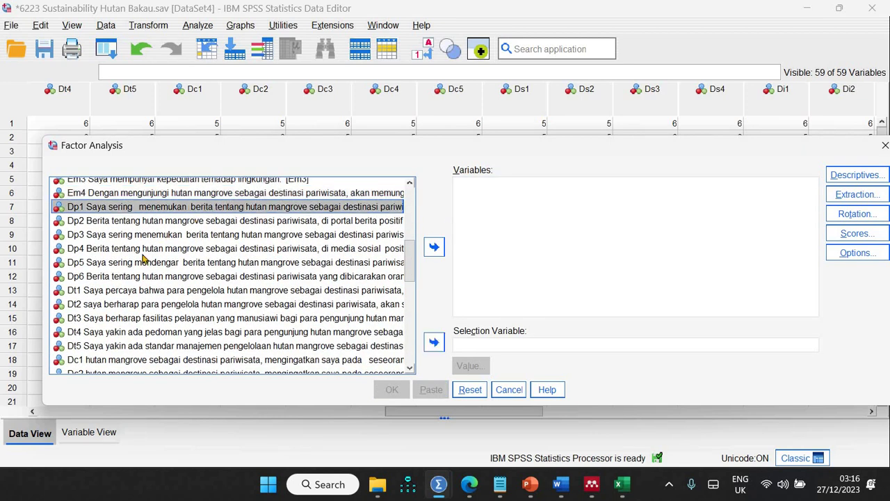
shift+click(108, 277)
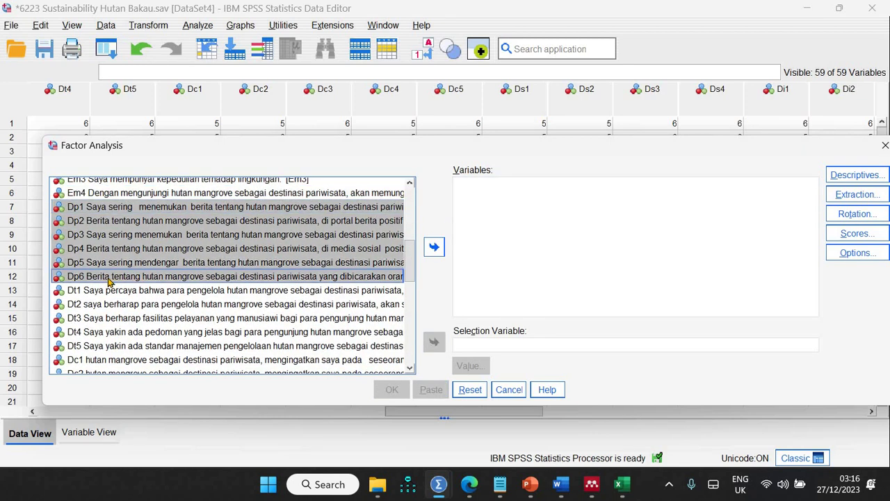
click(434, 247)
click(393, 389)
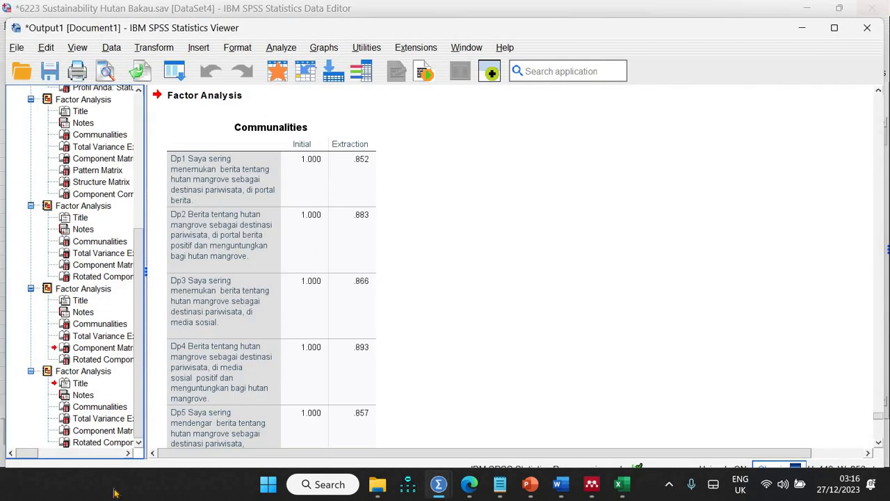
Copy the Component Matrix of the Dp items and paste it below the Em table in Word's Document4
click(104, 434)
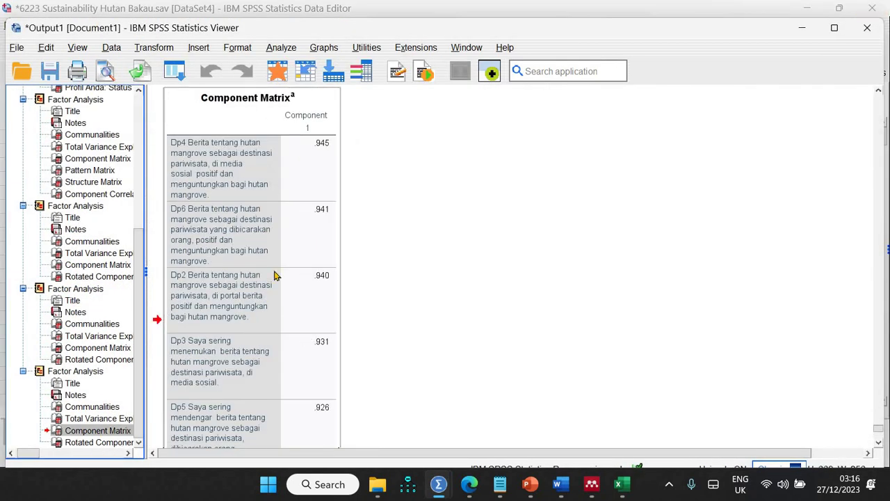
scroll(275, 276, down, 5)
scroll(258, 275, up, 7)
right_click(248, 275)
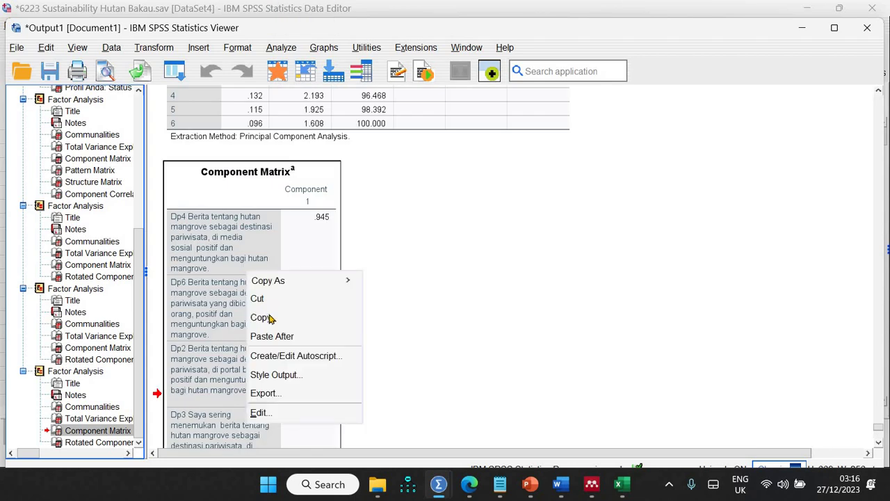
click(271, 317)
mouse_move(567, 487)
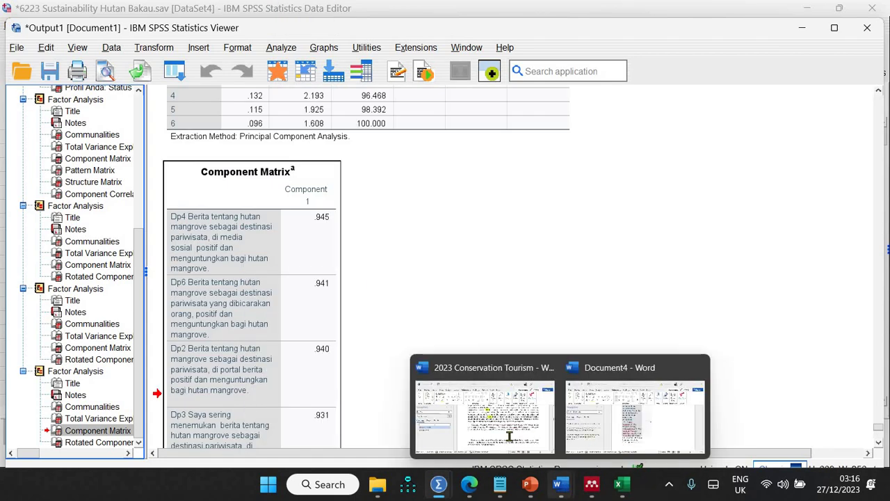
click(635, 416)
key(ctrl+v)
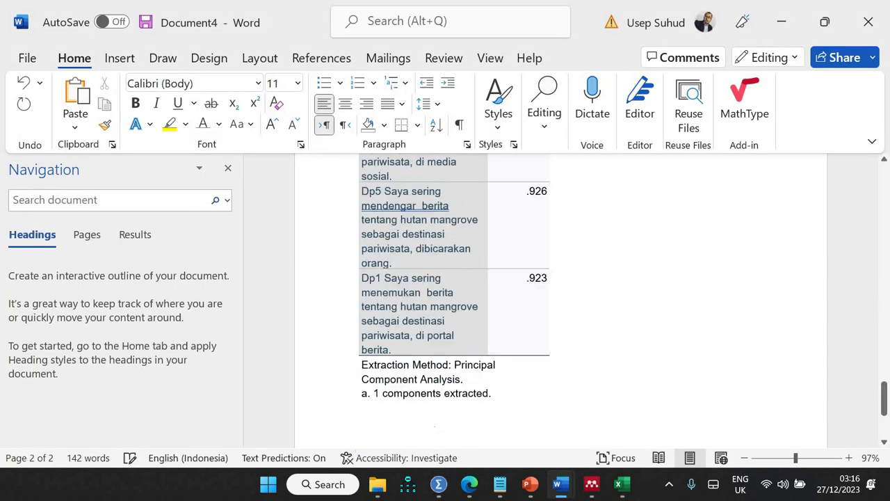
Go back to the SPSS mangrove dataset, reopen the Factor Analysis setup and take the Dp items out of the analysis variables
mouse_move(438, 484)
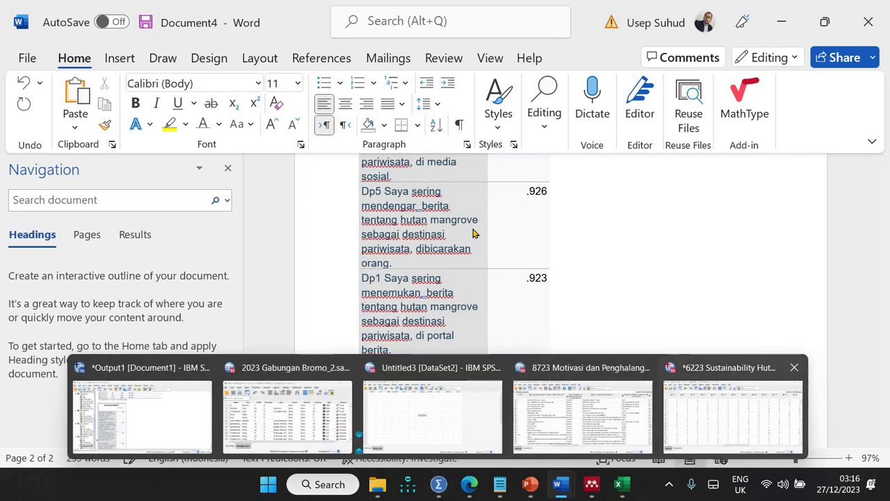
click(735, 431)
click(197, 25)
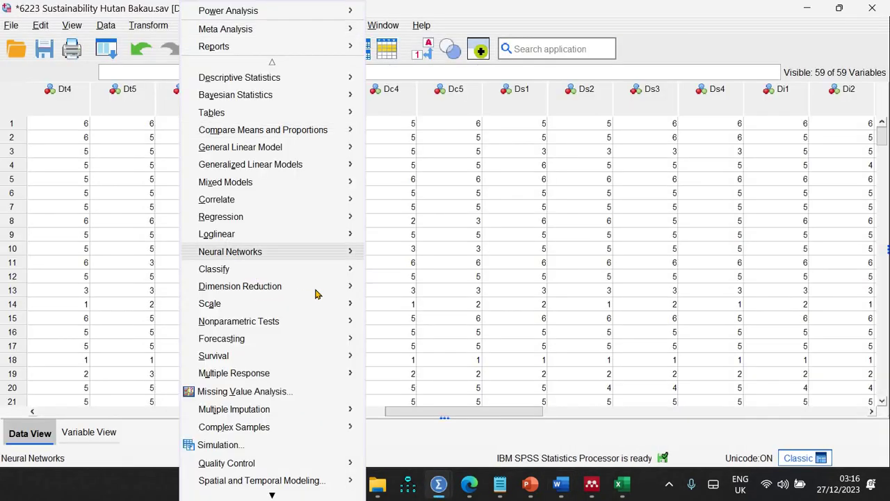
mouse_move(316, 290)
click(420, 294)
click(569, 201)
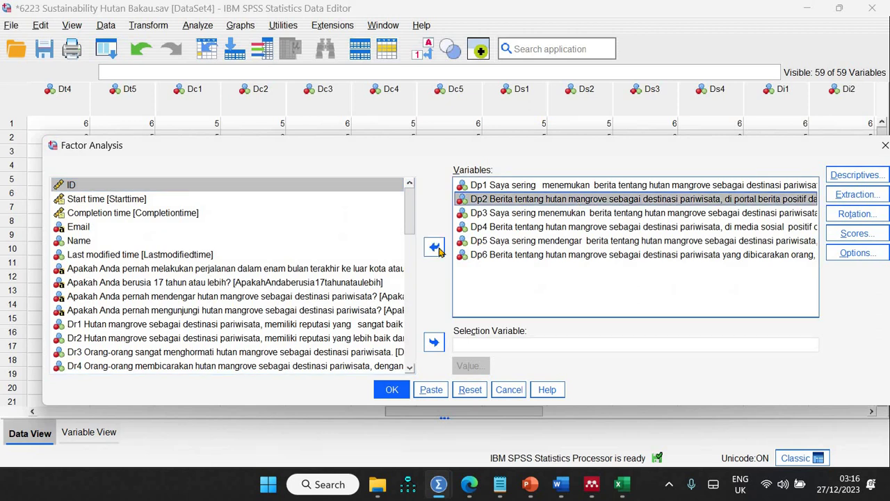
key(ctrl+a)
click(434, 247)
Add items Dt1 through Dt5 as the factor analysis variables and run the analysis
scroll(411, 292, down, 5)
scroll(411, 292, down, 2)
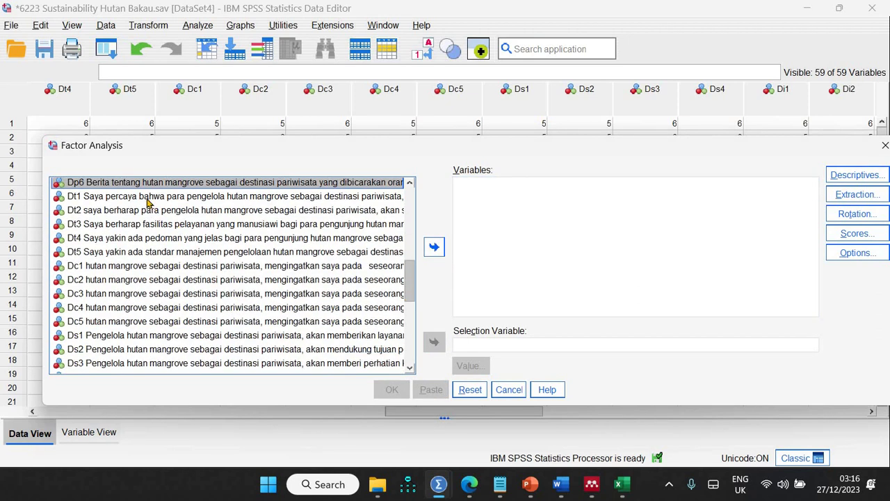
click(148, 197)
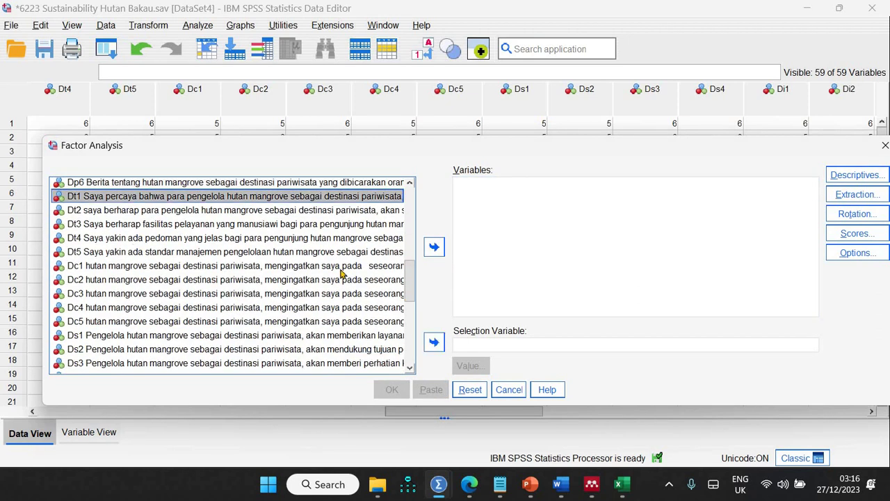
shift+click(389, 252)
click(433, 246)
click(392, 389)
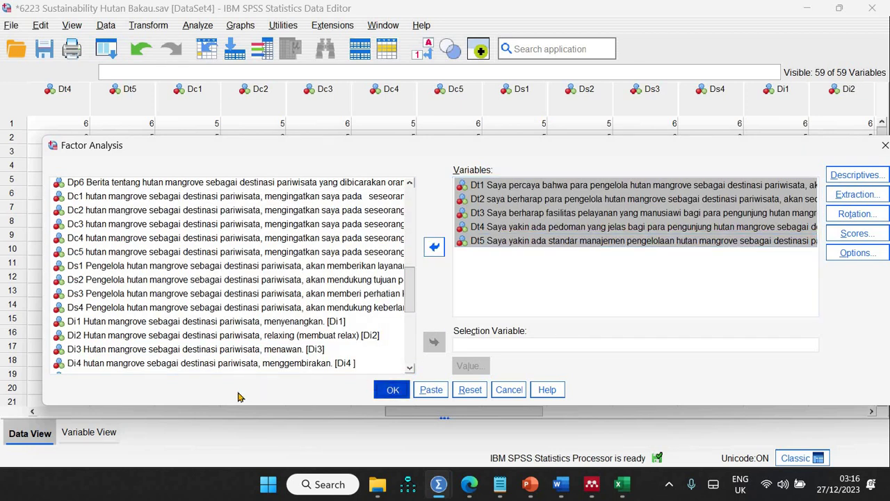
Copy the Component Matrix of the Dt items and paste it below the Dp table in Word's Document4
click(97, 435)
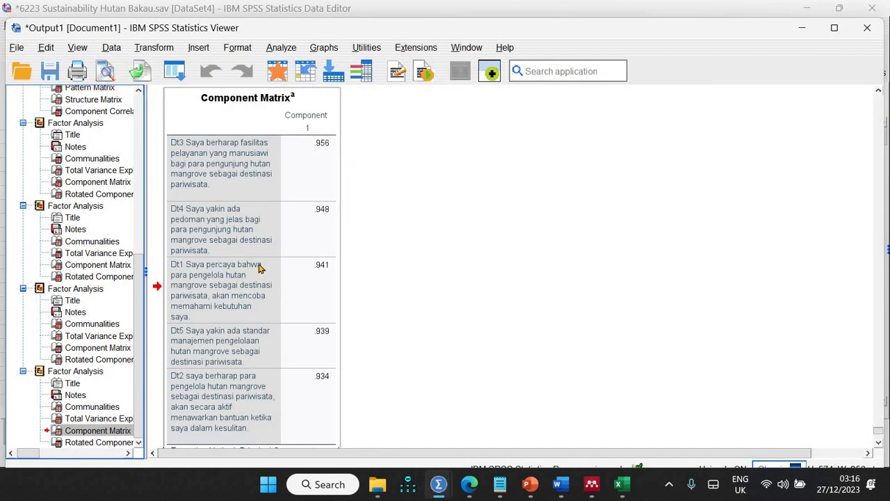
scroll(258, 266, down, 5)
scroll(257, 265, up, 5)
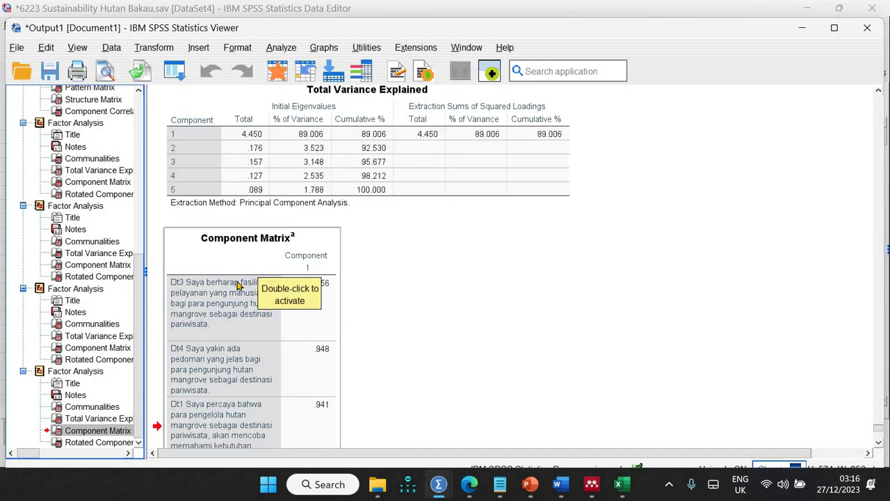
right_click(239, 281)
mouse_move(562, 493)
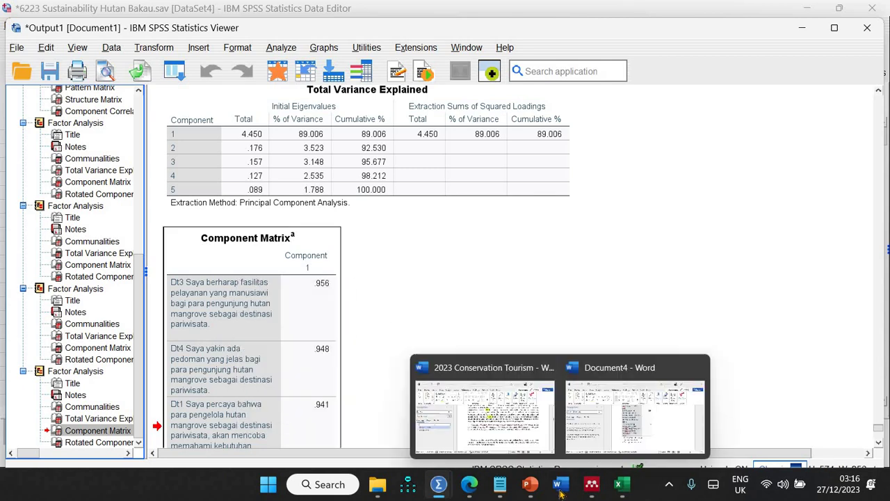
click(635, 416)
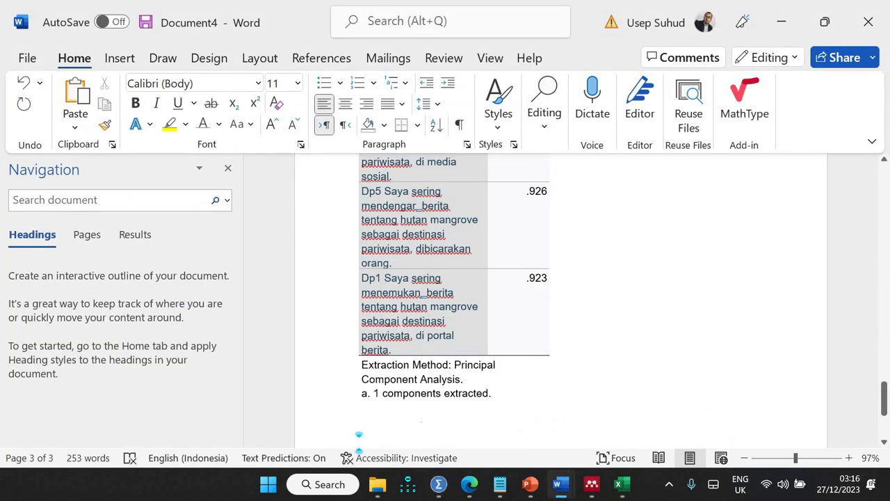
key(ctrl+v)
Return to the SPSS mangrove dataset, reopen the Factor Analysis setup and remove the Dt items from the analysis variables
mouse_move(435, 485)
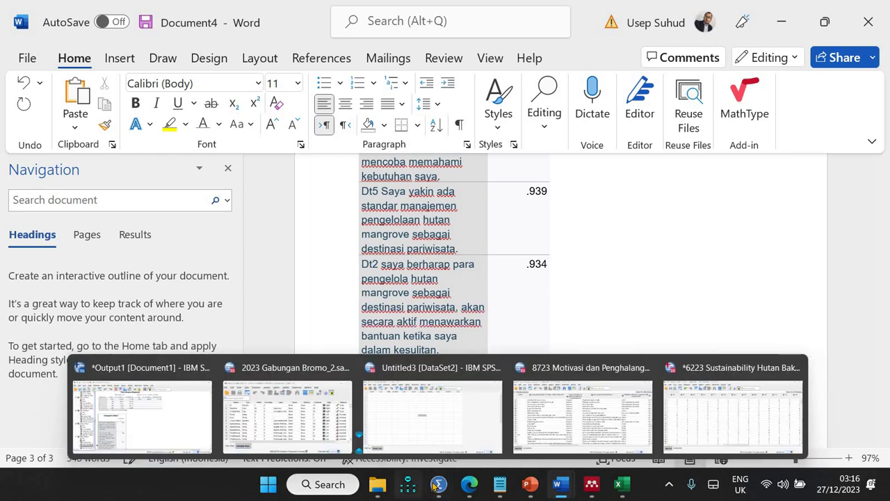
click(719, 437)
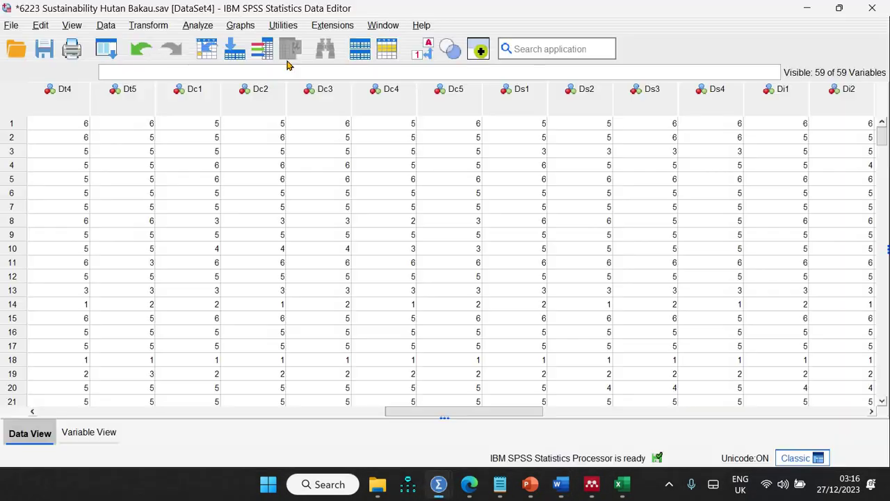
click(201, 27)
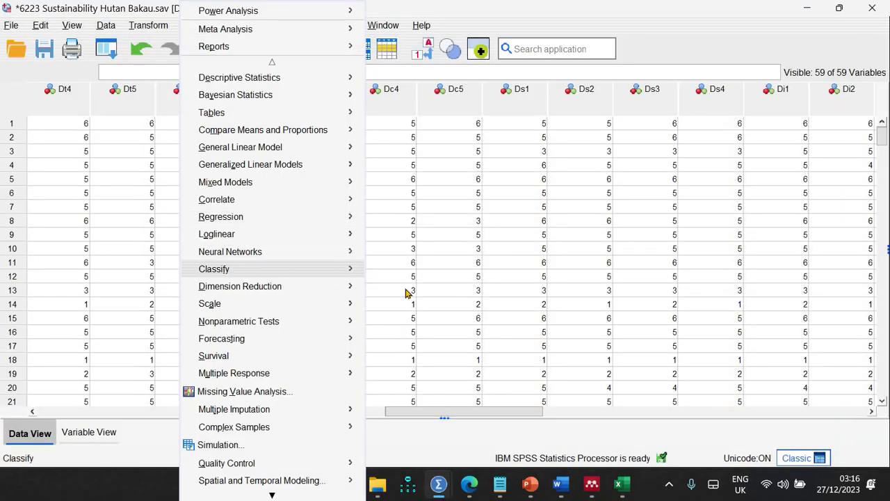
click(586, 223)
drag(487, 182, 487, 238)
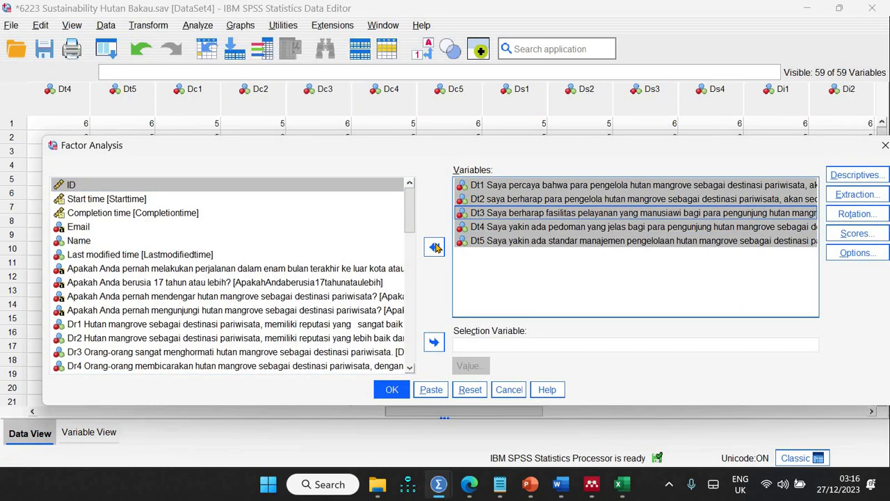
click(434, 247)
Add items Dc1 through Dc5 as the factor analysis variables and run the analysis
scroll(240, 233, down, 6)
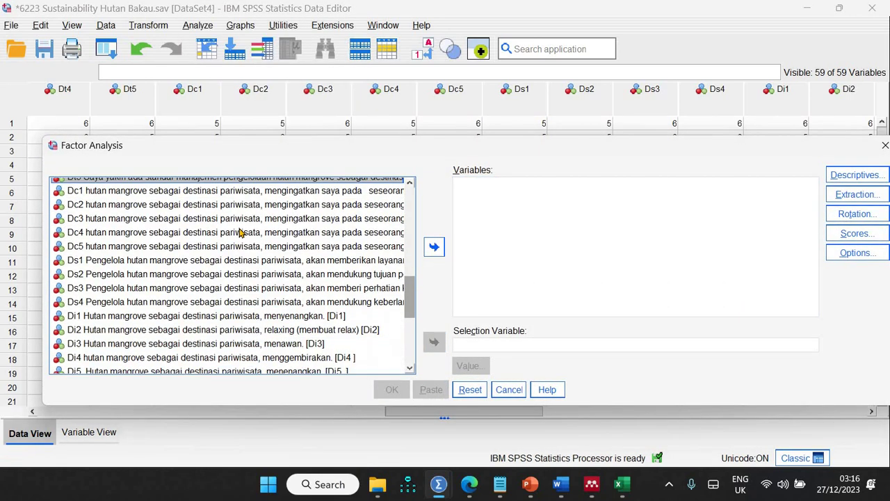
click(174, 196)
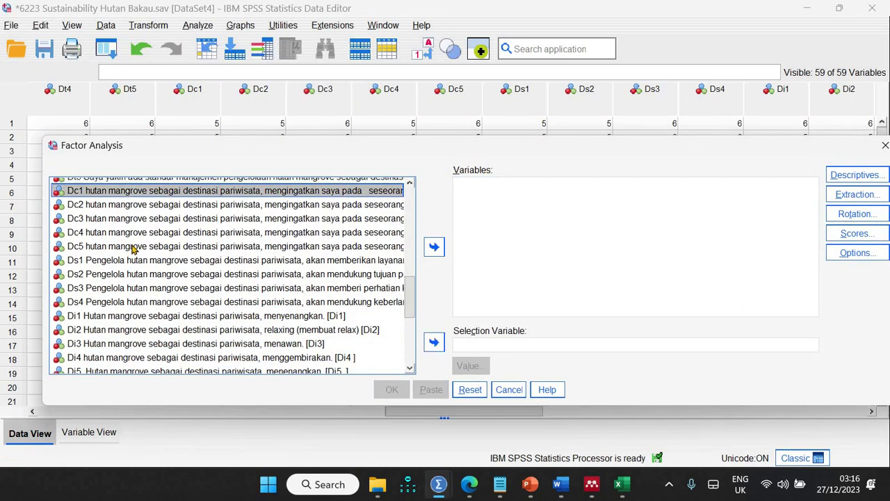
shift+click(132, 247)
click(435, 247)
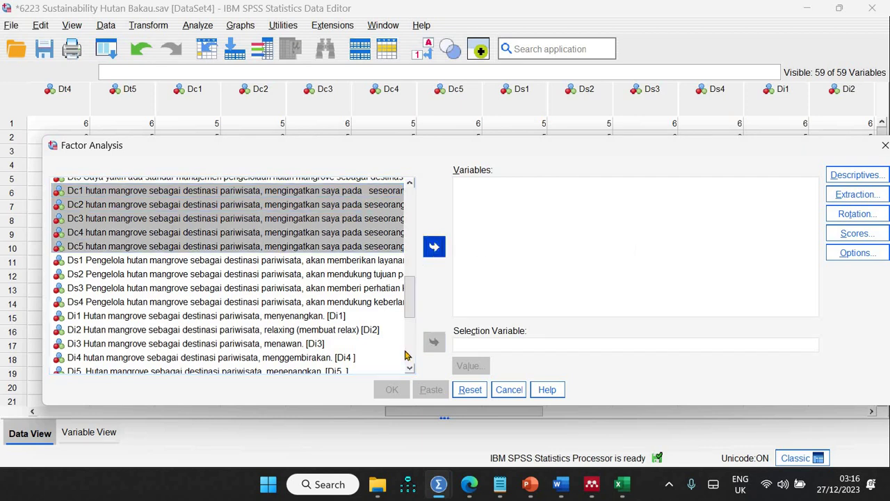
click(392, 389)
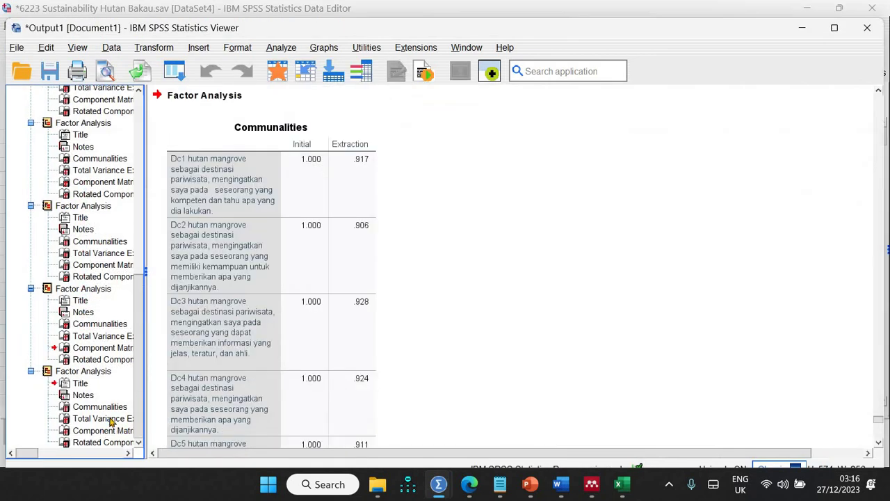
Copy the Component Matrix of the Dc items and paste it below the Dt table in Word's Document4
click(102, 430)
right_click(245, 213)
click(259, 258)
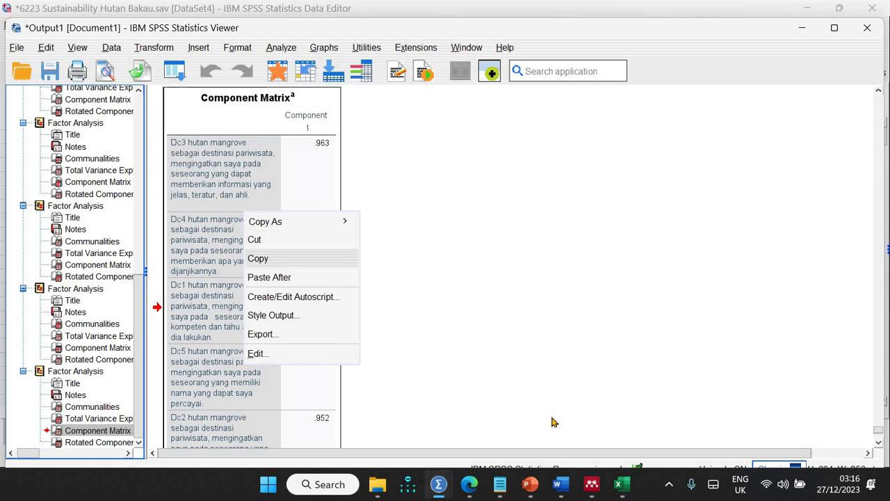
mouse_move(566, 482)
click(634, 416)
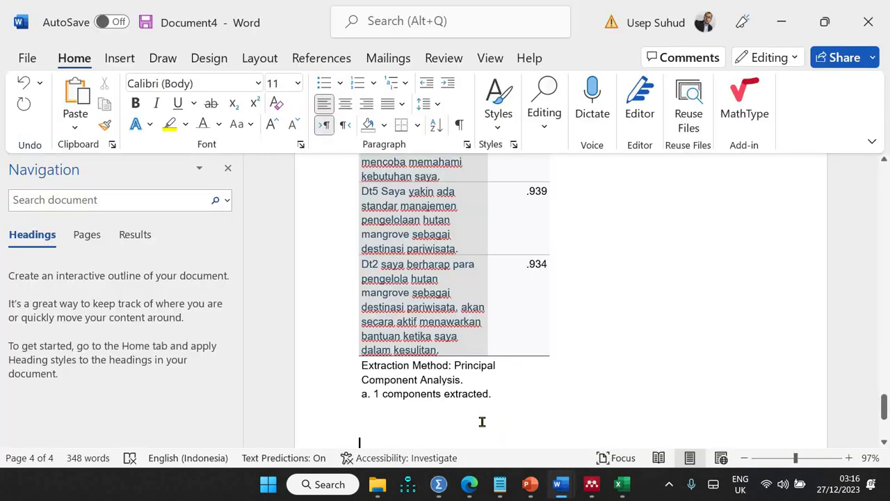
key(ctrl+v)
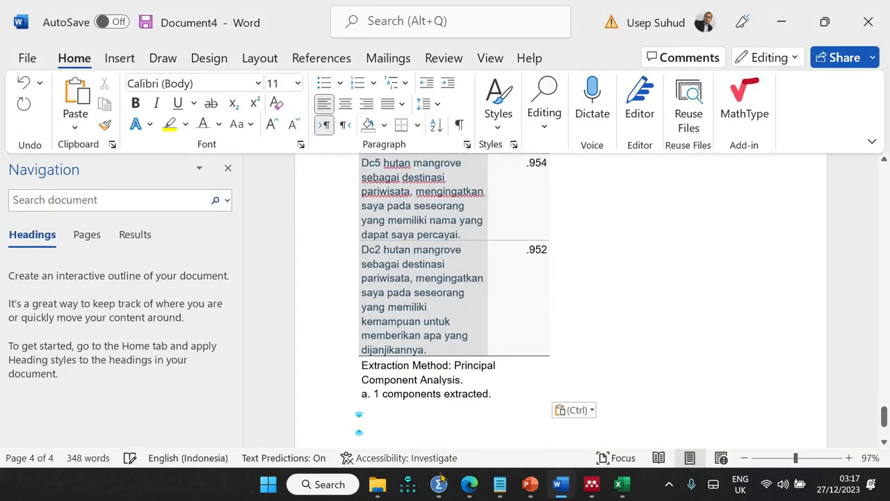
Switch back to the SPSS mangrove dataset, reopen the Factor Analysis setup and clear the Dc items from the analysis variables
mouse_move(438, 484)
click(720, 437)
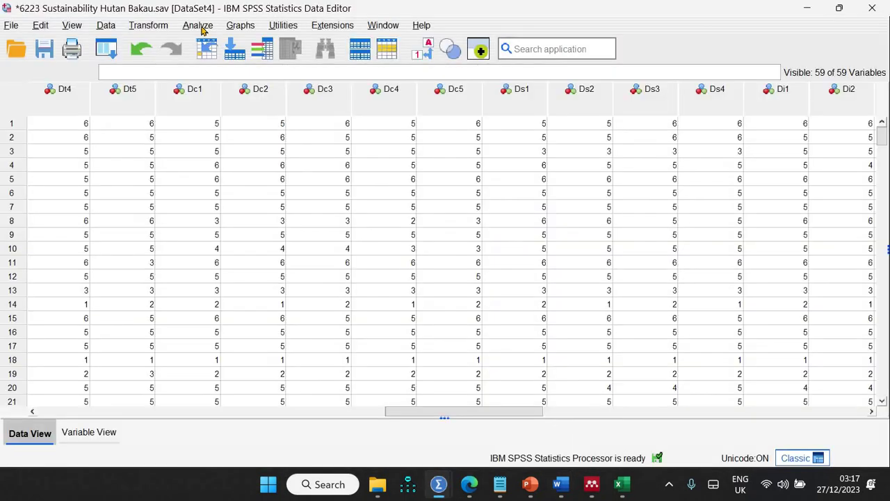
click(191, 25)
mouse_move(272, 291)
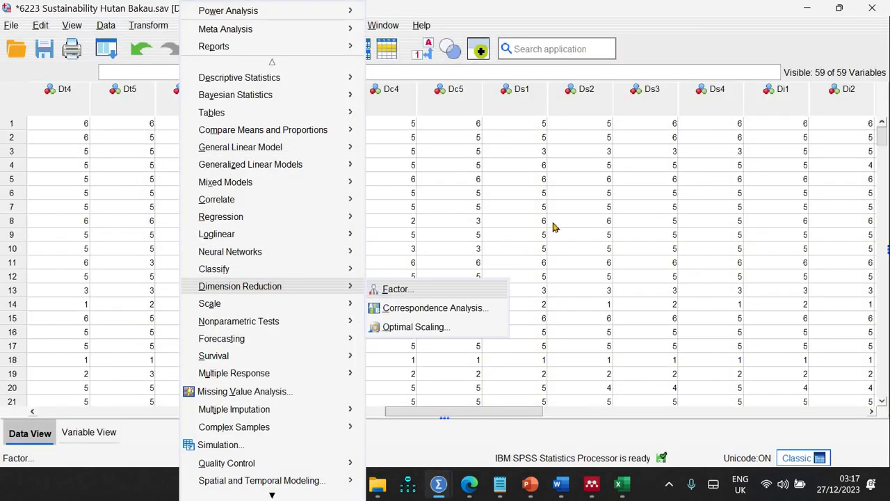
click(386, 288)
click(460, 213)
key(ctrl+a)
click(433, 247)
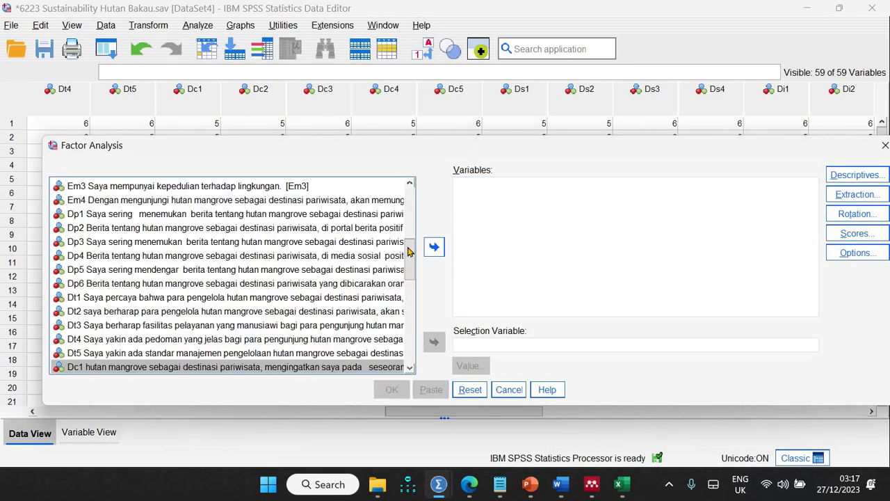
Add items Ds1 through Ds4 as the factor analysis variables and run the analysis
scroll(420, 279, down, 4)
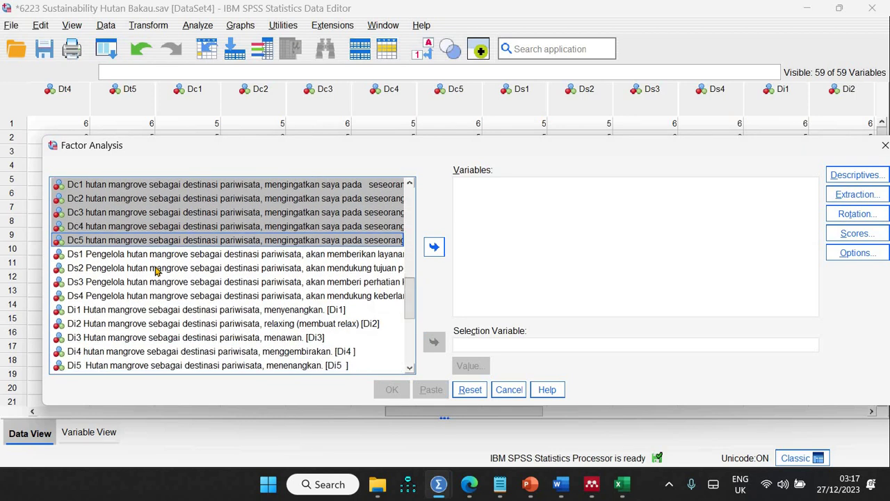
key(Down)
shift+click(132, 296)
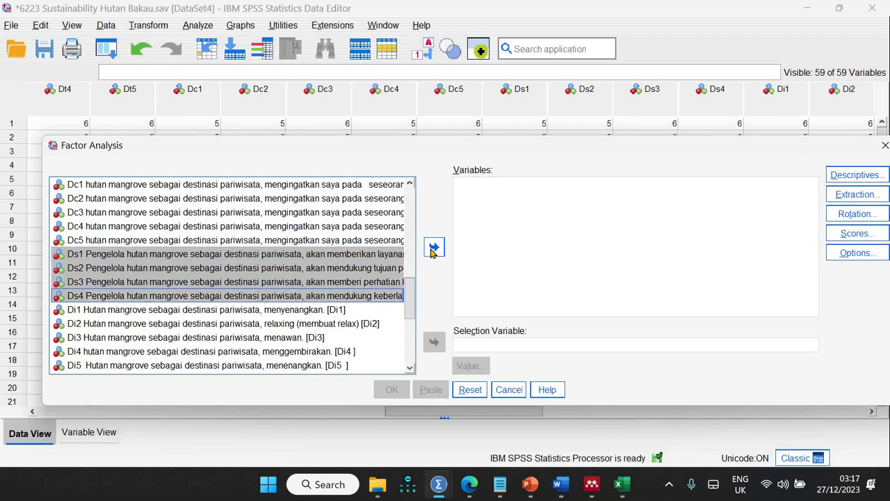
click(433, 247)
click(391, 389)
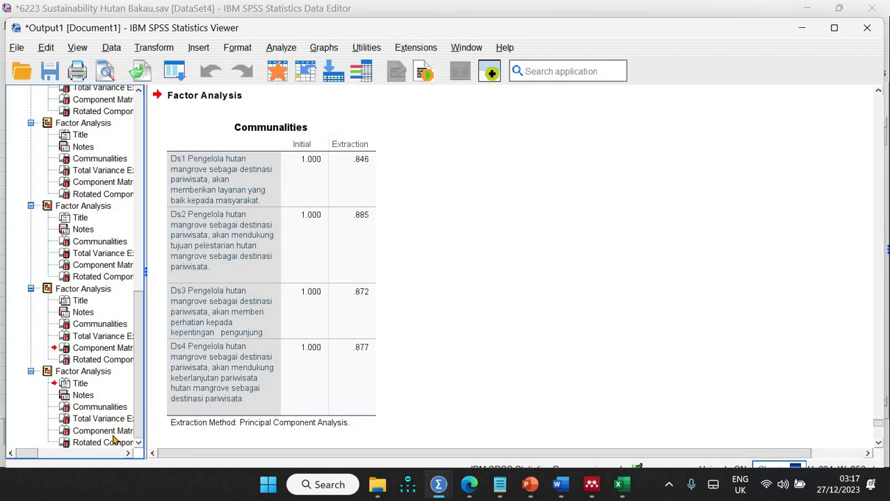
Copy the Component Matrix of the Ds items and paste it below the Dc table in Word's Document4
click(112, 432)
right_click(213, 260)
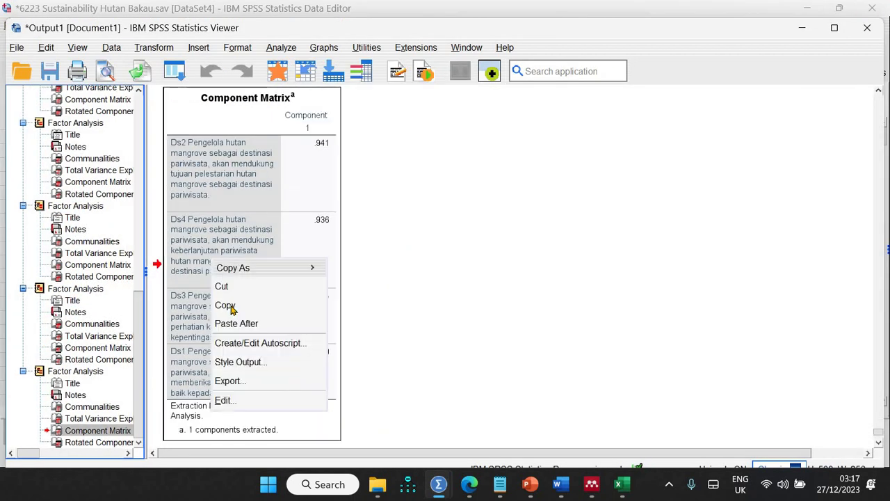
click(231, 309)
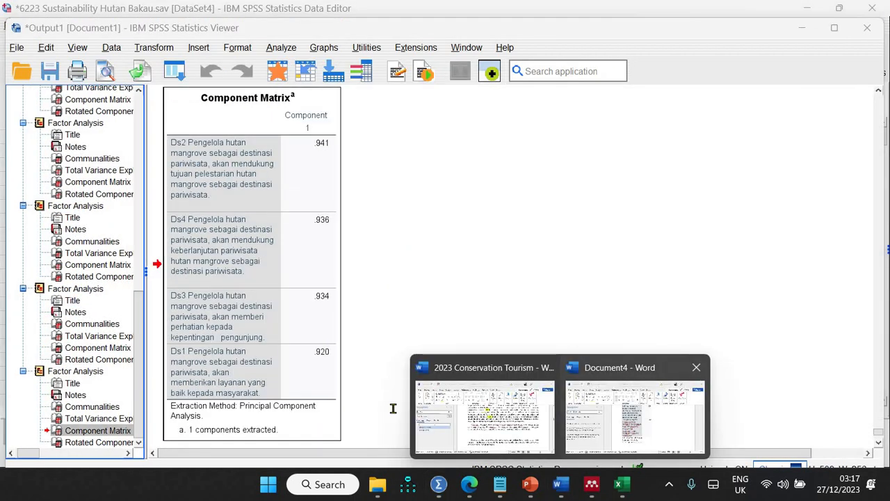
click(417, 431)
key(ctrl+v)
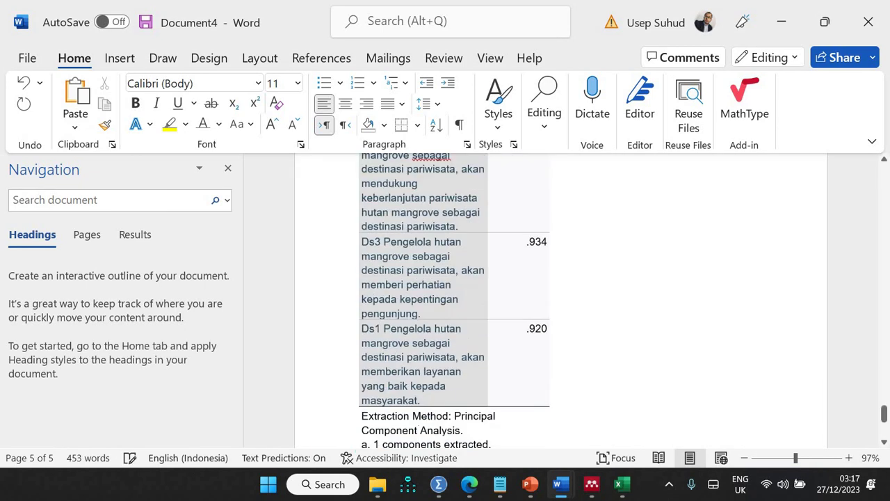
Go back to the SPSS mangrove dataset, reopen the Factor Analysis setup and take the Ds items out of the analysis variables
mouse_move(439, 487)
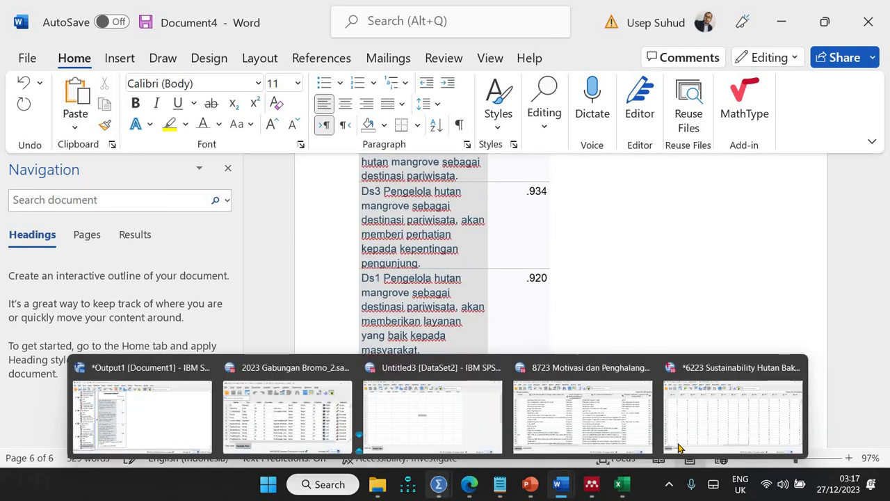
click(772, 411)
click(203, 29)
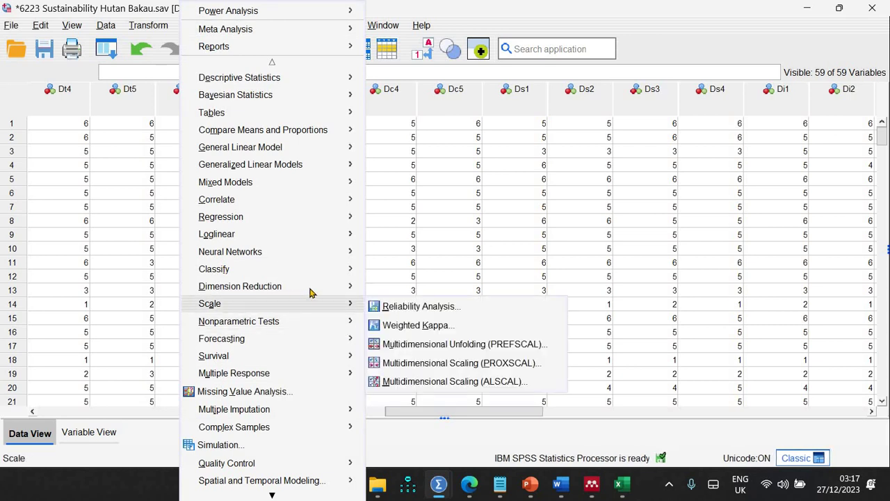
mouse_move(334, 286)
click(384, 292)
click(529, 212)
key(ctrl+a)
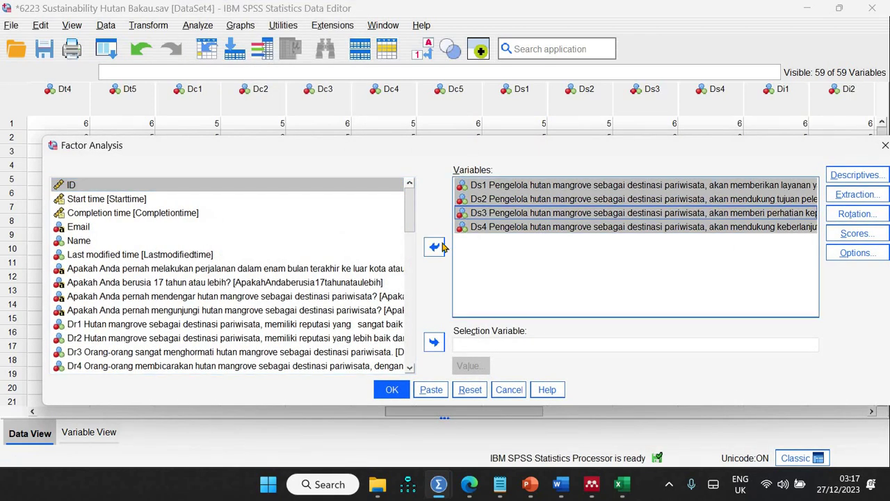
click(432, 245)
Add items Di1 through Di9 as the factor analysis variables and run the analysis
scroll(233, 270, down, 5)
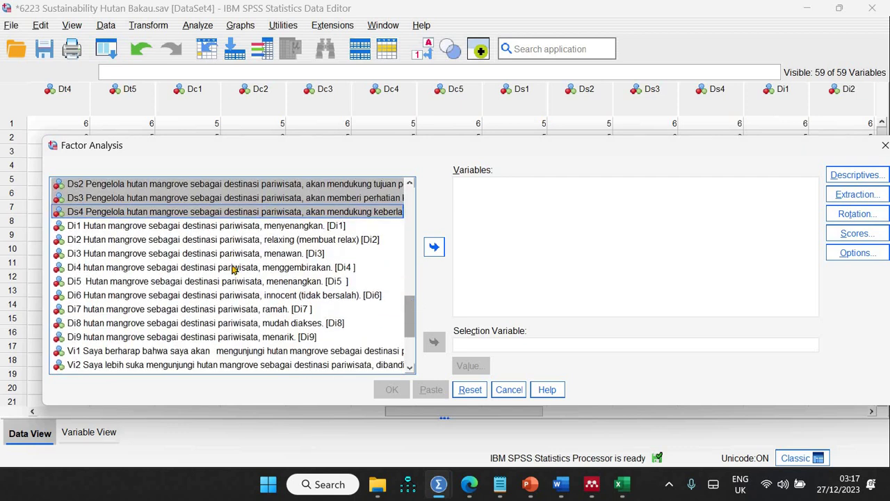
key(Down)
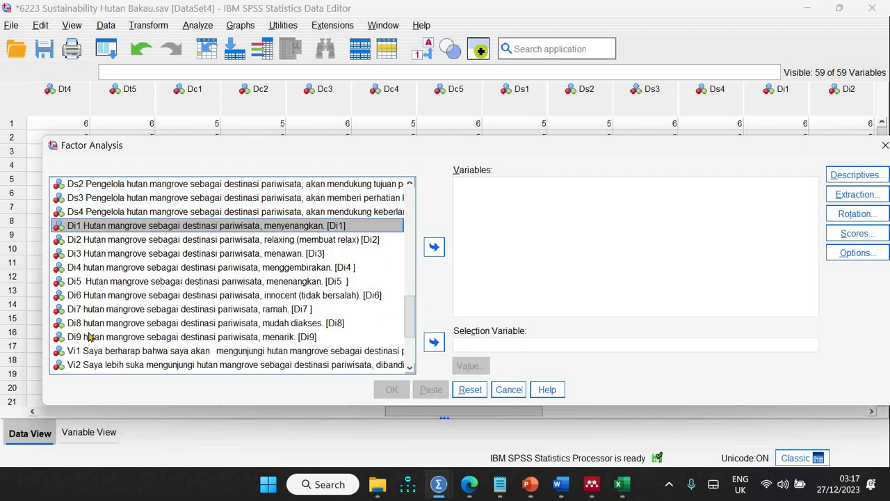
shift+click(95, 338)
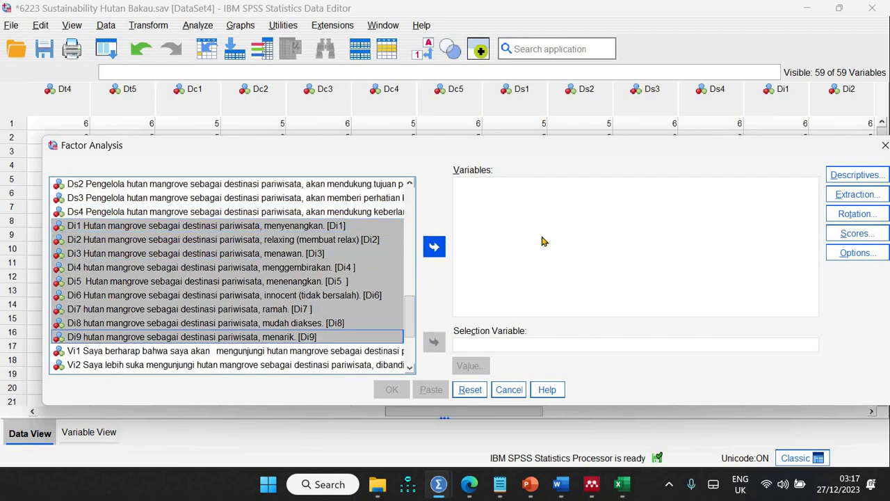
click(434, 247)
click(392, 390)
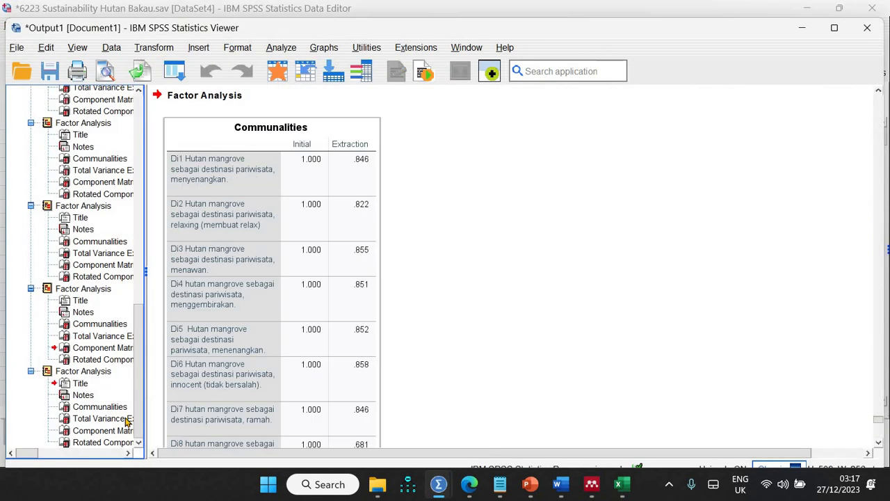
Copy the Component Matrix of the Di items and paste it below the Ds table in Word's Document4
click(106, 430)
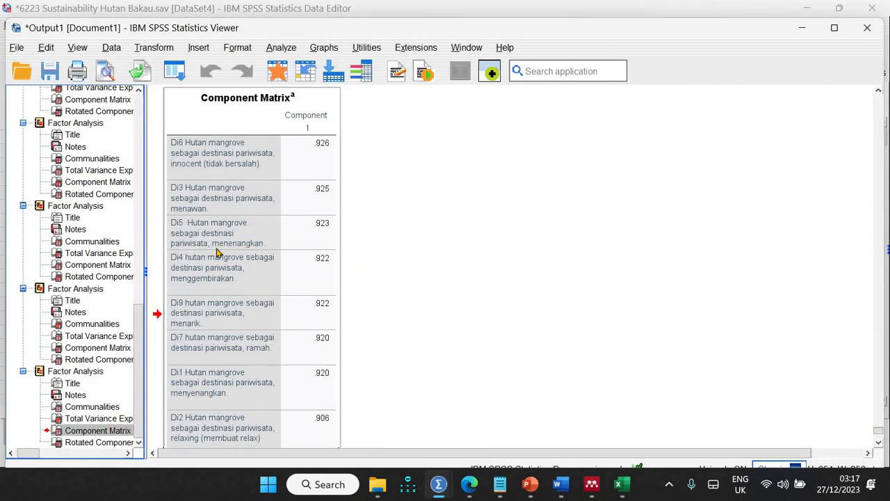
right_click(210, 233)
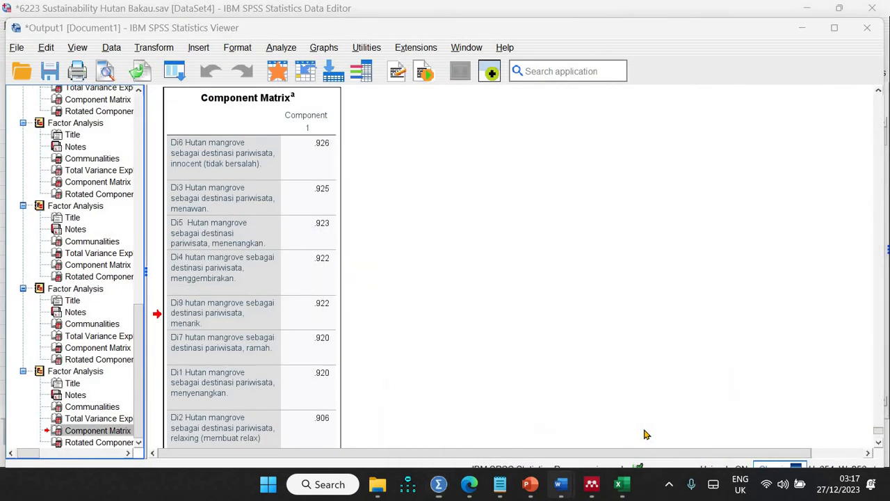
mouse_move(561, 484)
click(578, 427)
key(ctrl+v)
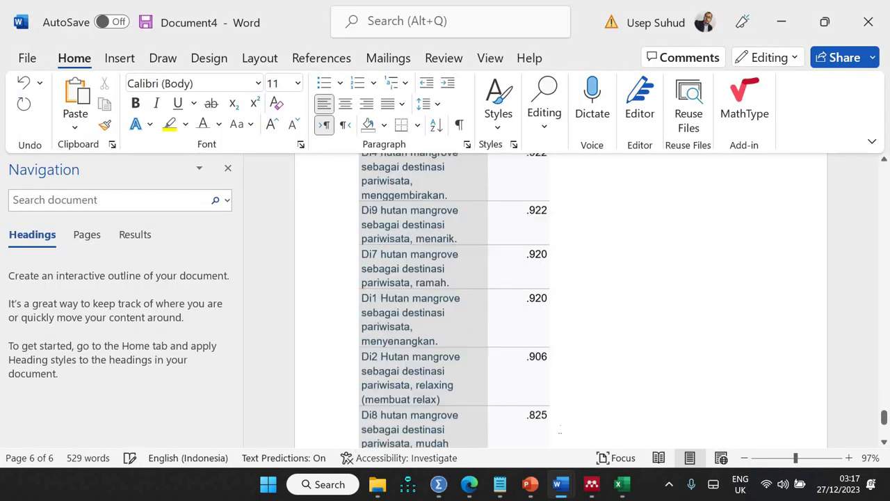
Return to the SPSS mangrove dataset, reopen the Factor Analysis setup and remove the Di items from the analysis variables
mouse_move(469, 481)
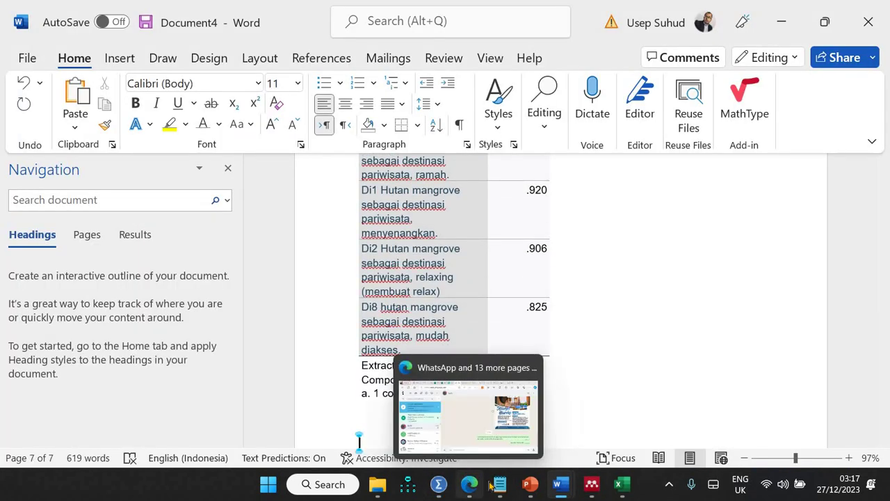
mouse_move(439, 484)
click(741, 438)
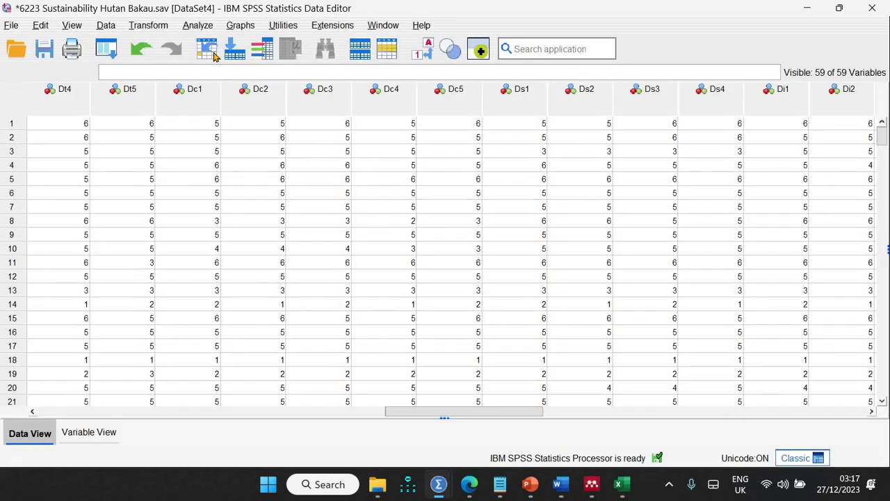
click(198, 25)
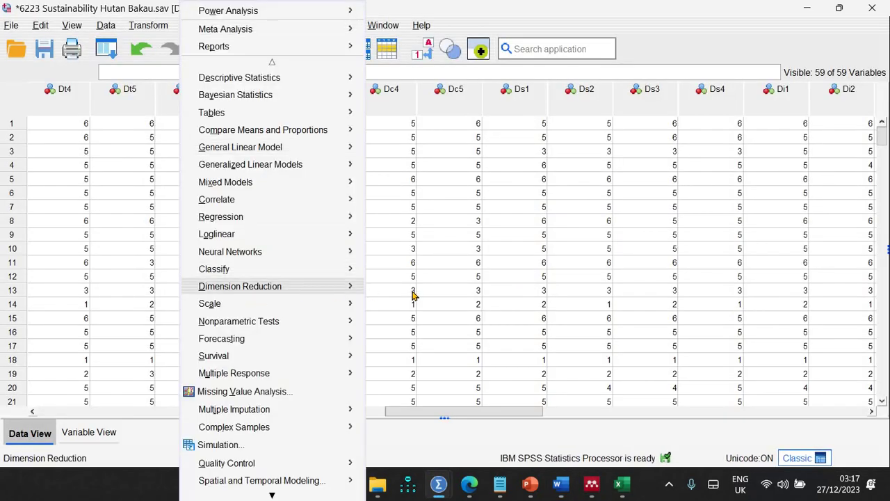
click(389, 288)
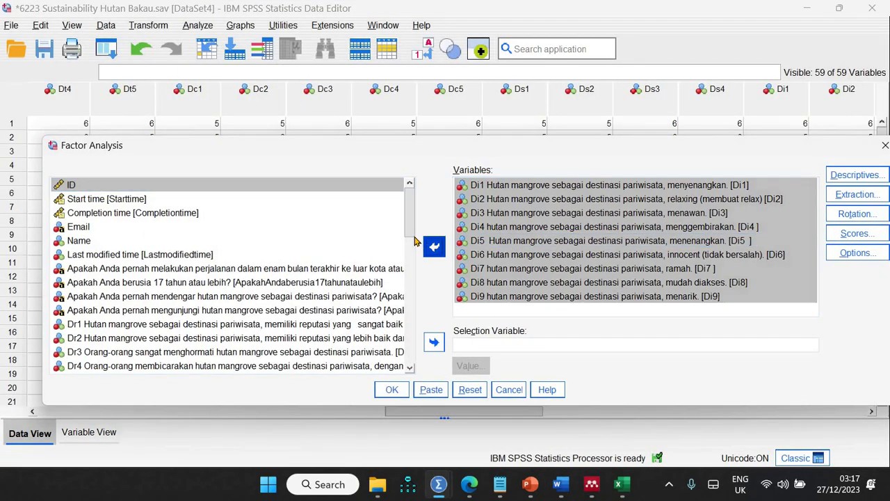
click(434, 246)
Add items Vi1 through Vi5 as the factor analysis variables and run the analysis
drag(411, 274, 411, 355)
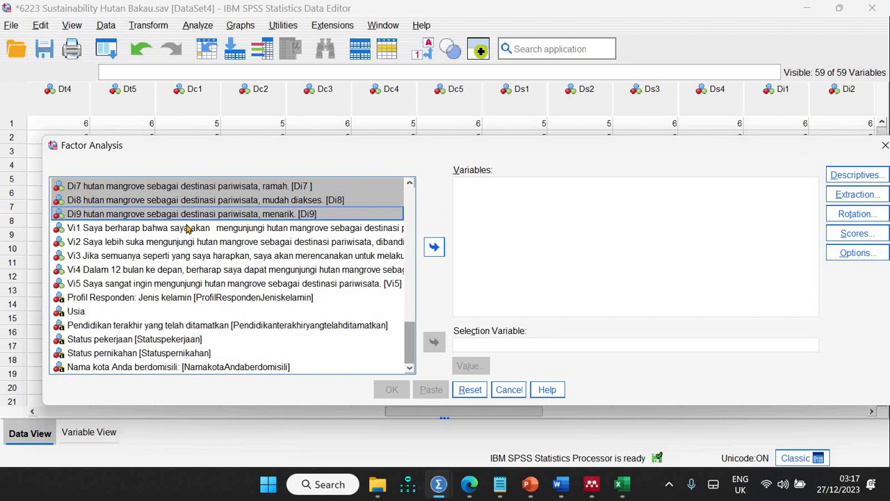
click(184, 230)
shift+click(141, 283)
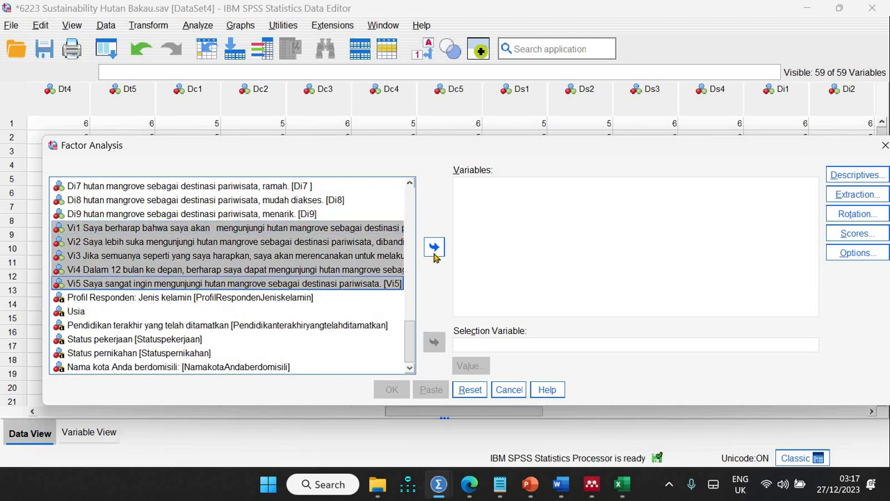
click(434, 248)
click(389, 390)
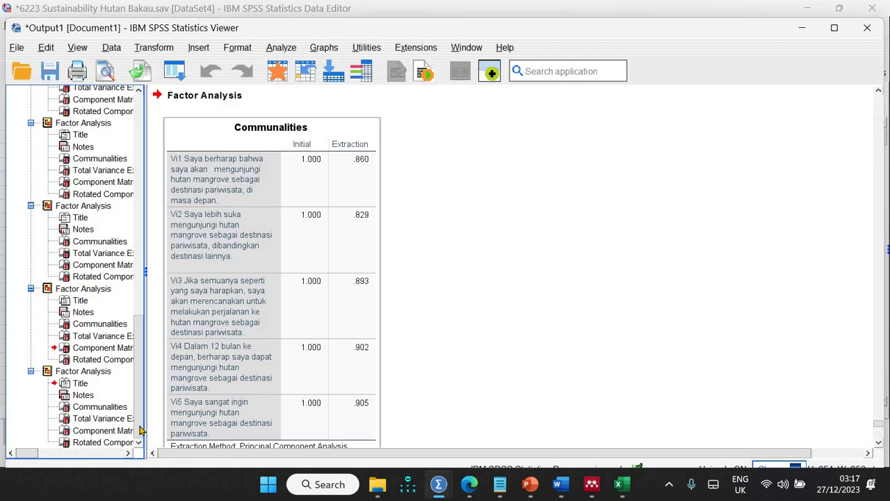
Copy the Component Matrix of the Vi items and paste it below the Di table in Word's Document4
click(119, 432)
right_click(215, 206)
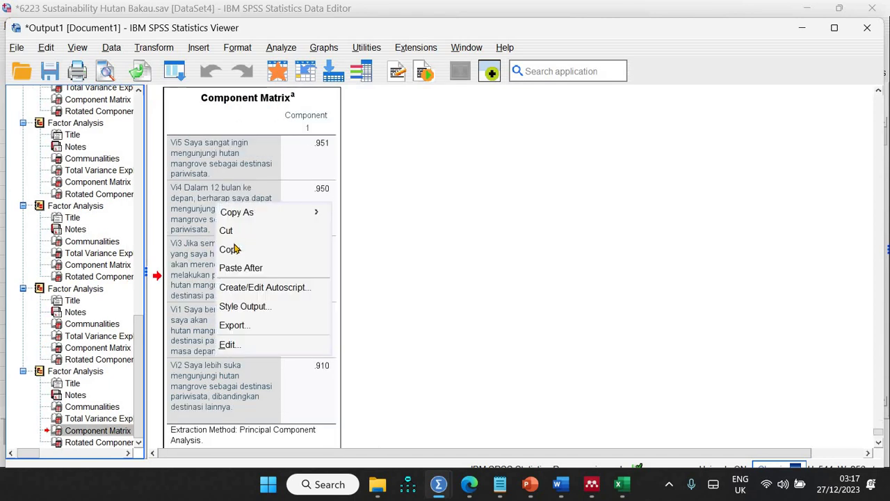
click(235, 248)
click(556, 484)
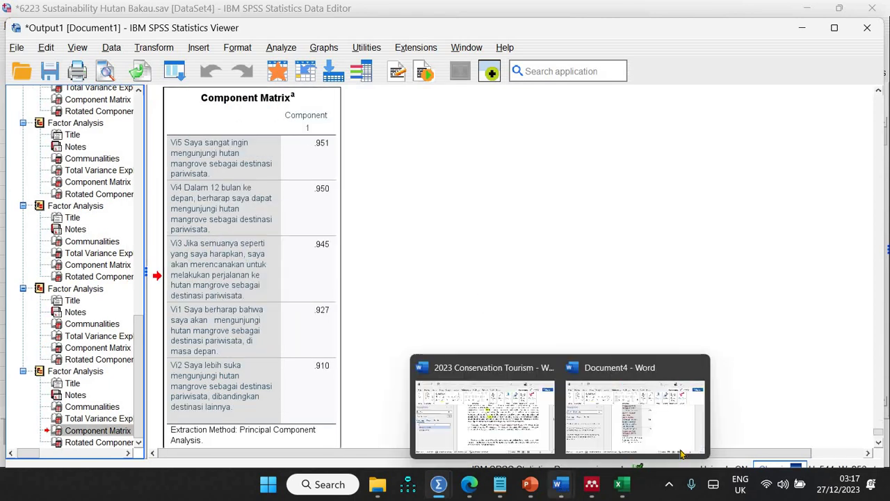
click(636, 410)
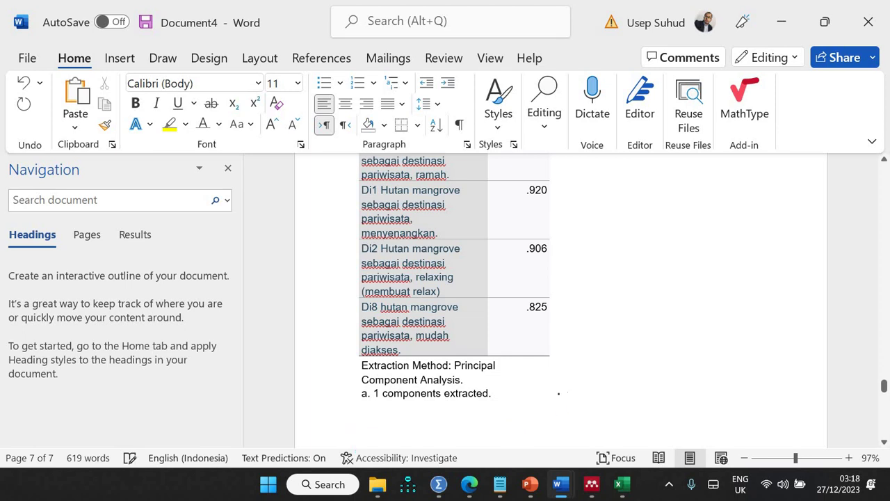
key(ctrl+v)
Review the pasted component matrices in Document4, from the Vi table back up to the Dc table
scroll(588, 334, up, 2)
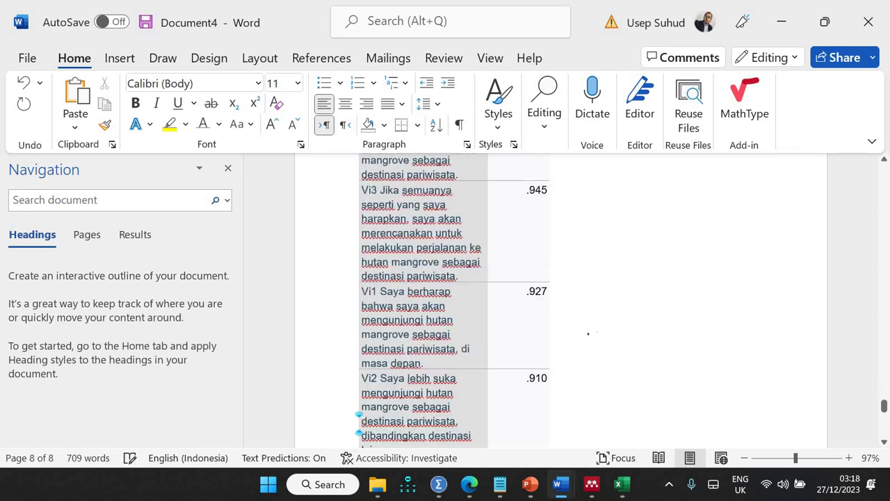
scroll(587, 334, up, 5)
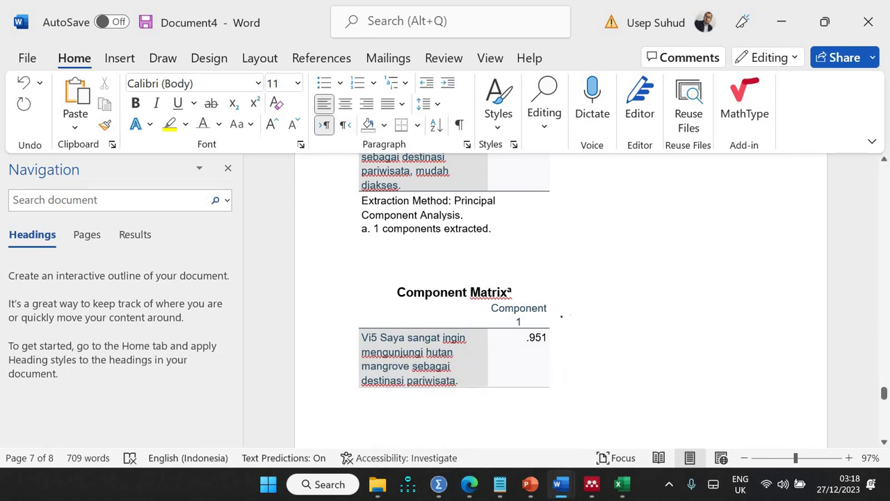
scroll(578, 309, up, 10)
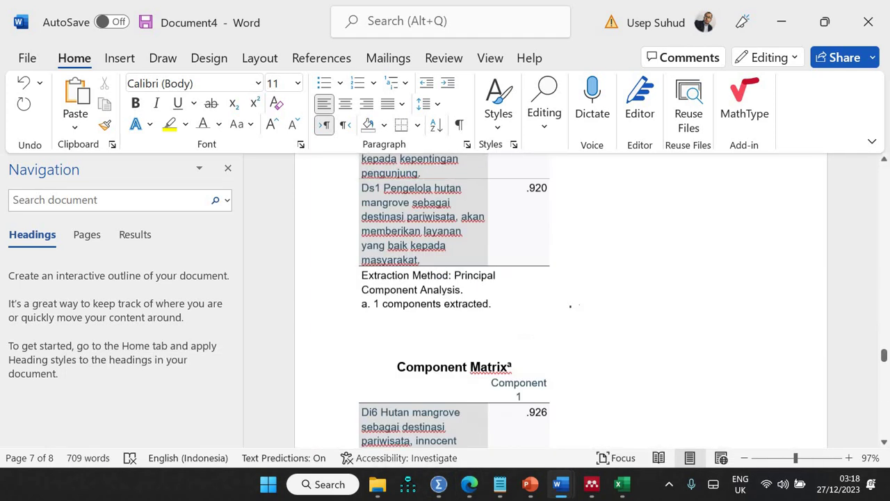
scroll(570, 306, up, 3)
scroll(571, 306, up, 4)
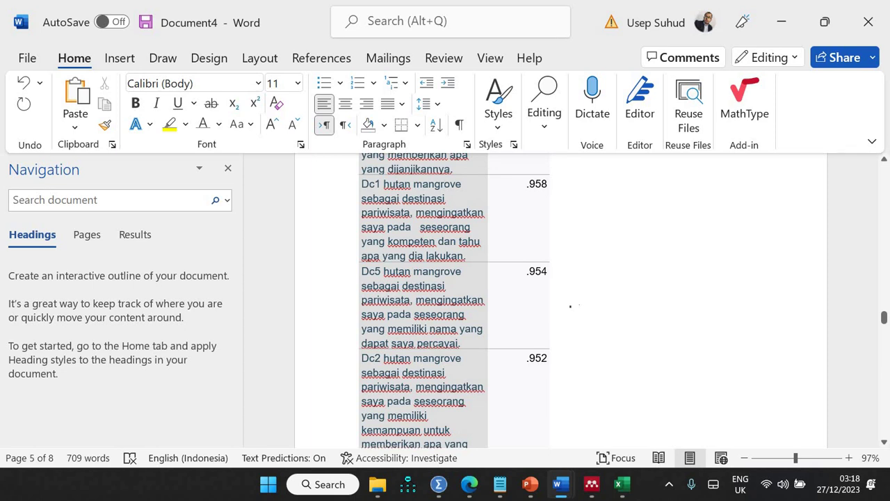
double_click(478, 300)
Switch to the SPSS output viewer and display the Component Matrix of the Dr items
mouse_move(446, 486)
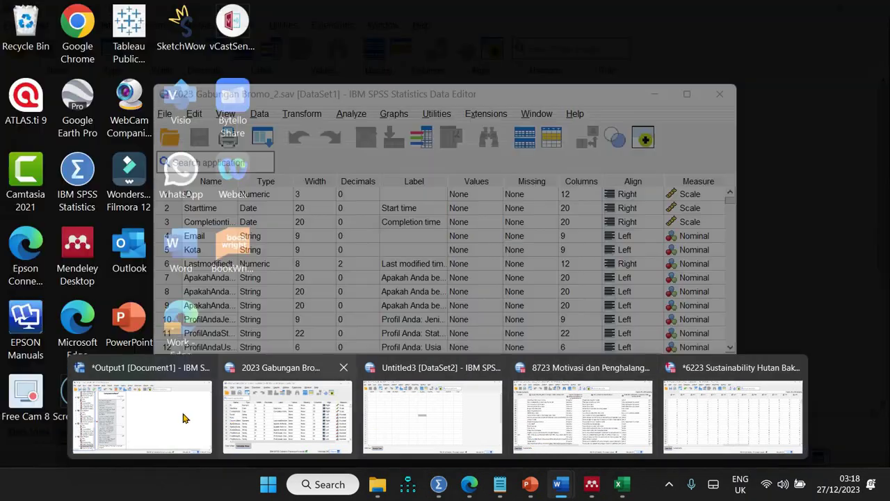
click(167, 415)
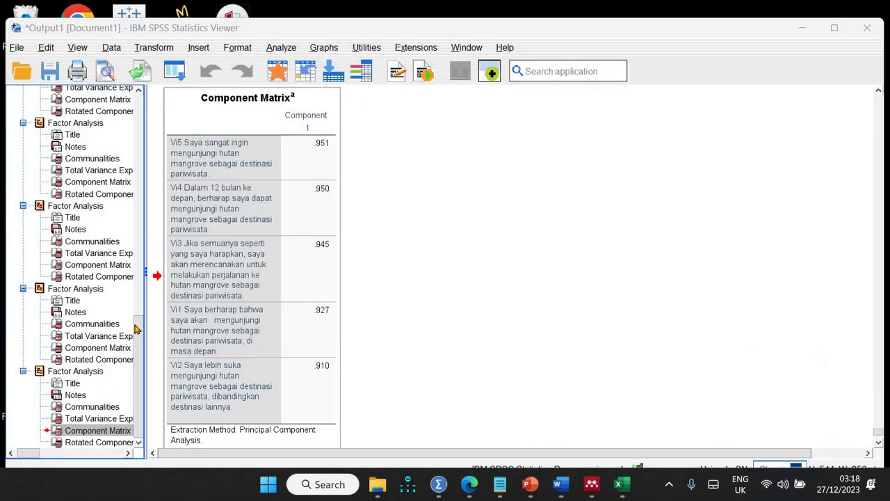
drag(143, 357, 168, 139)
scroll(149, 215, down, 6)
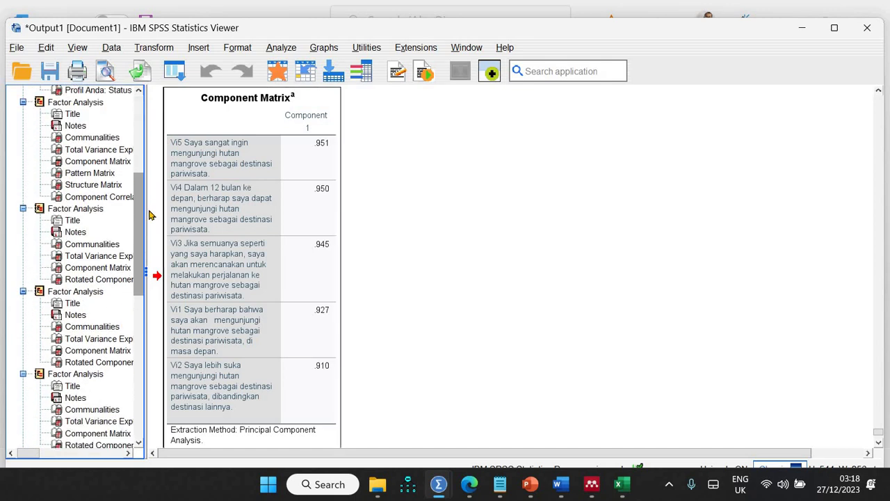
click(105, 271)
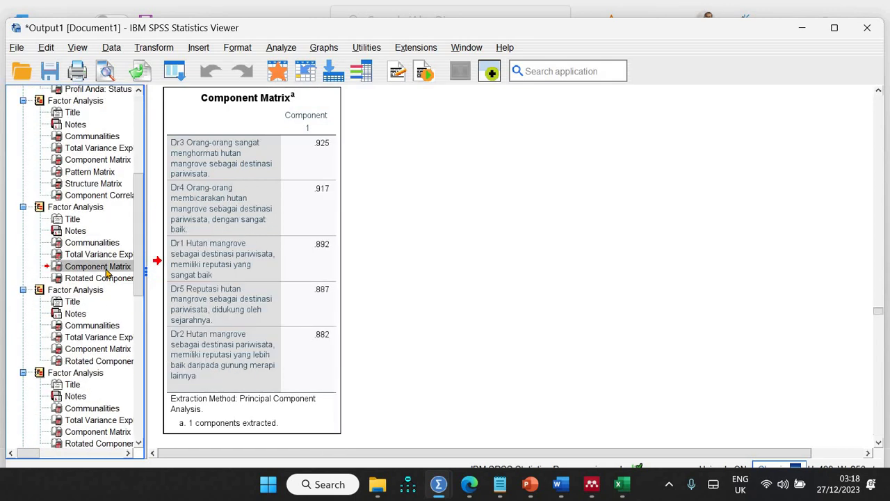
Open the Pattern Matrix of the earlier combined factor analysis and examine how all items load on its components
click(97, 174)
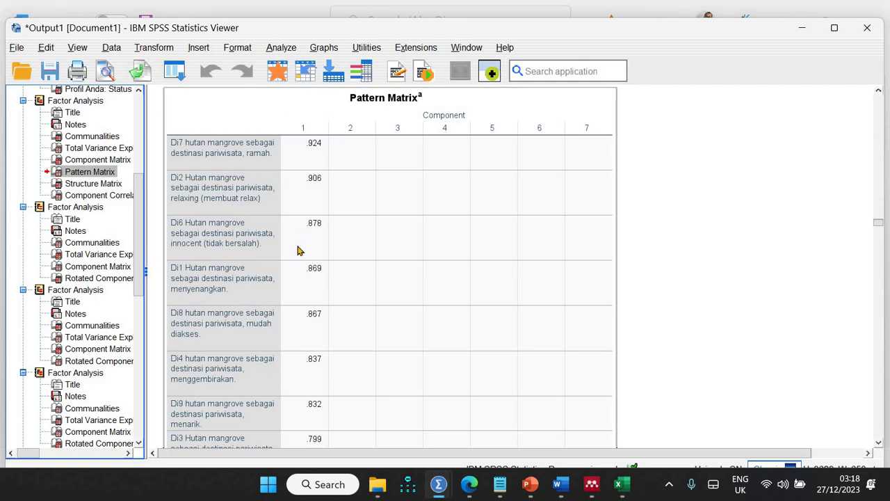
scroll(297, 249, down, 5)
scroll(335, 273, down, 6)
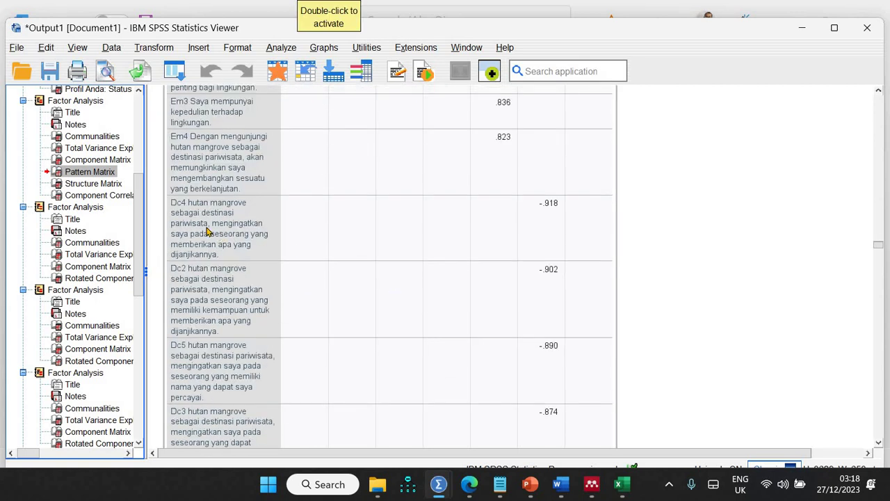
scroll(452, 294, down, 8)
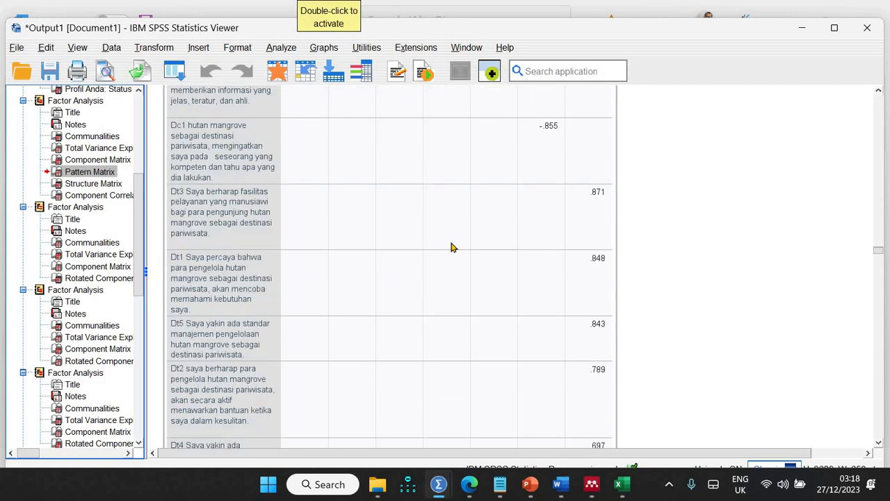
scroll(271, 291, down, 8)
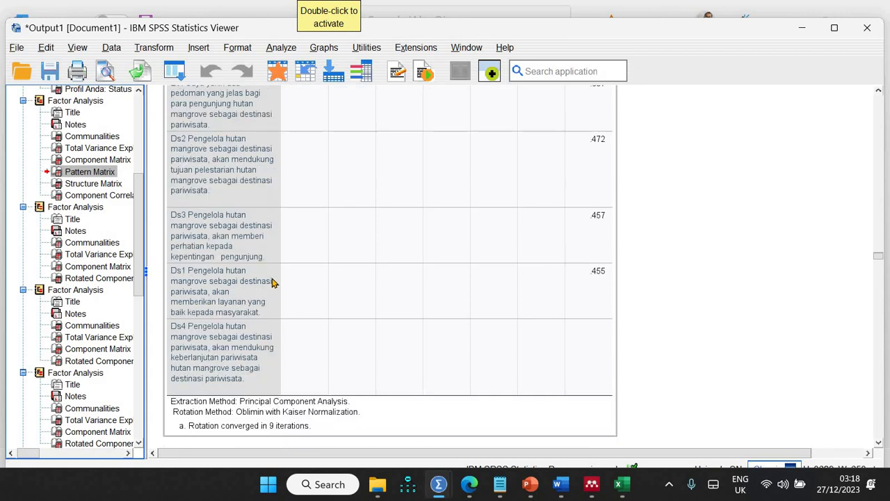
scroll(256, 257, up, 8)
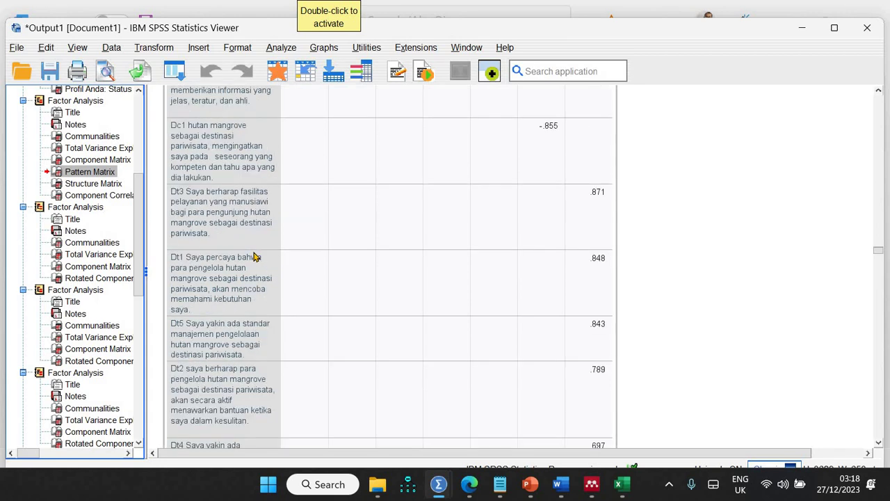
scroll(386, 337, down, 8)
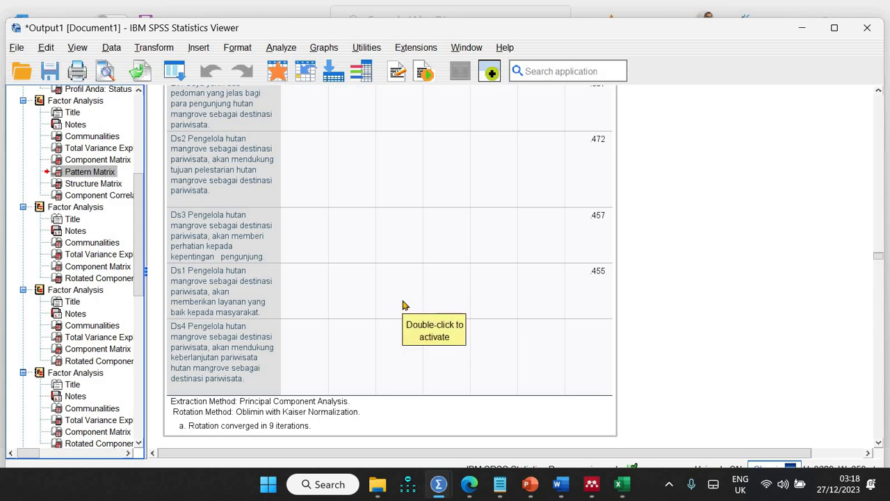
scroll(415, 257, up, 5)
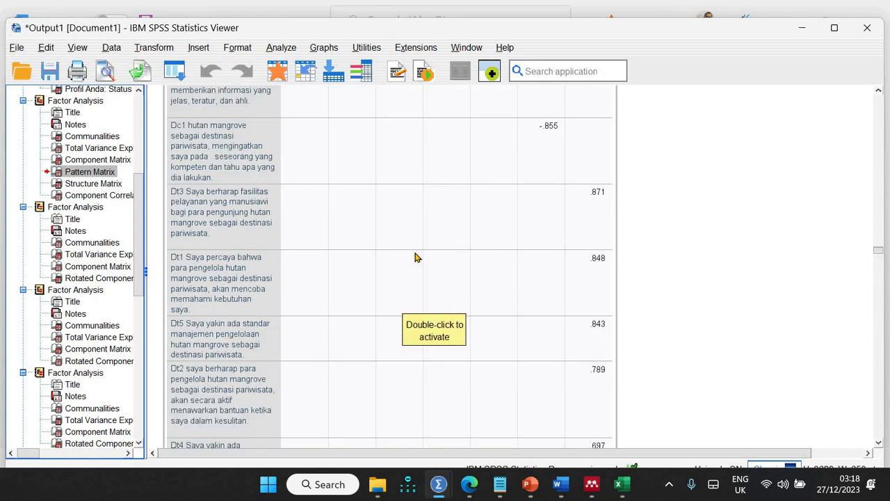
scroll(414, 257, up, 5)
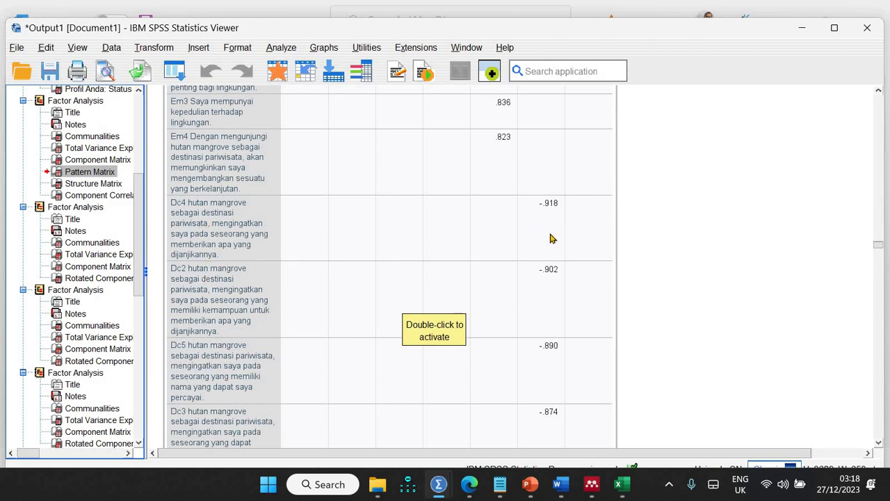
scroll(545, 241, up, 5)
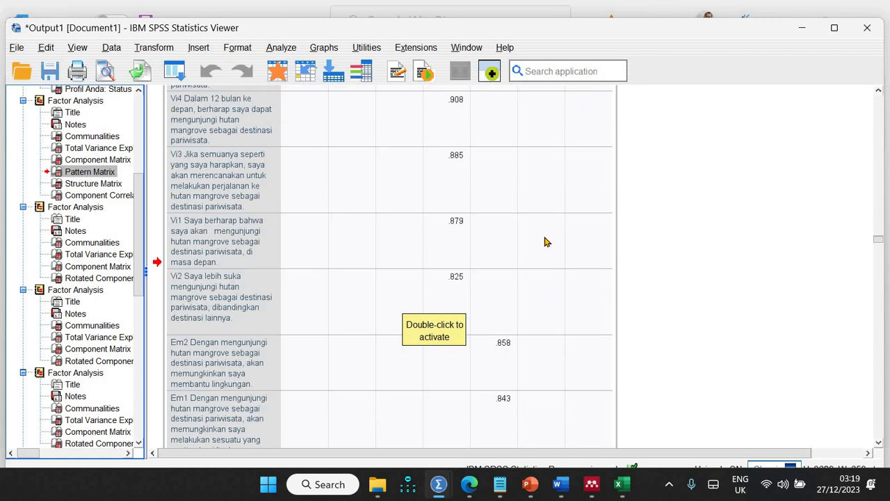
scroll(545, 241, up, 5)
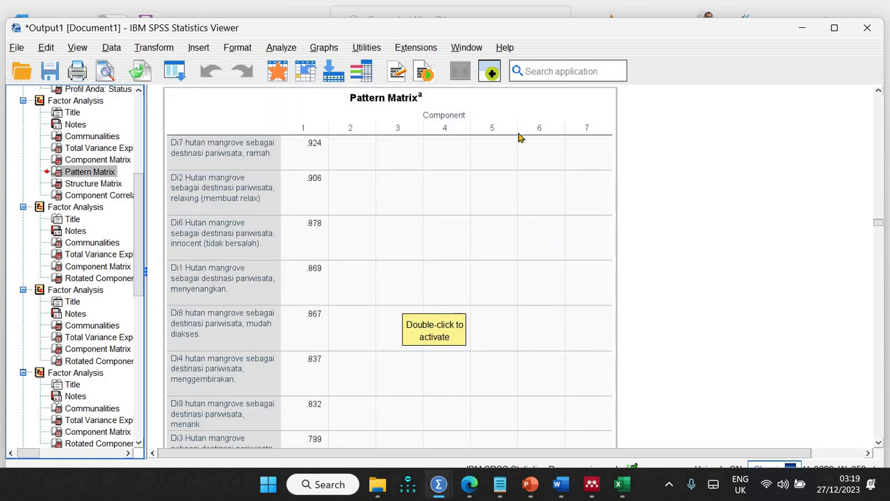